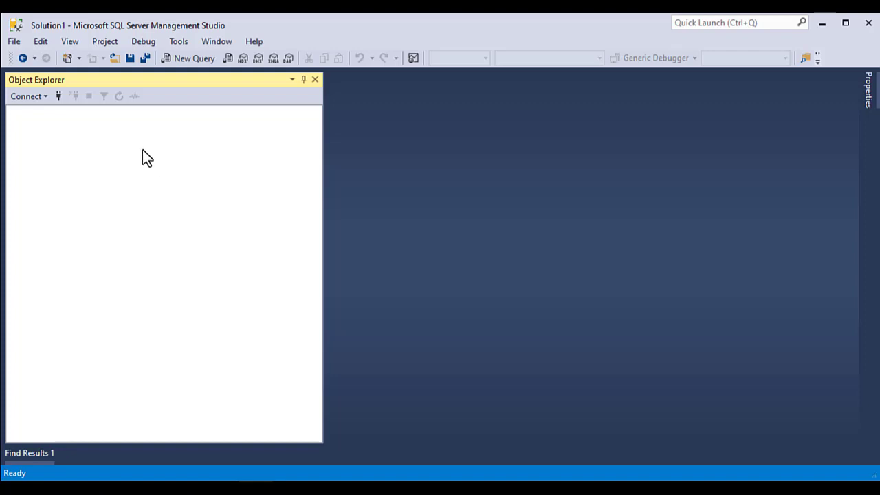
Connect to the CS4403 Database Engine server using Windows Authentication.
{"action": "left_click", "coordinate": [31, 98]}
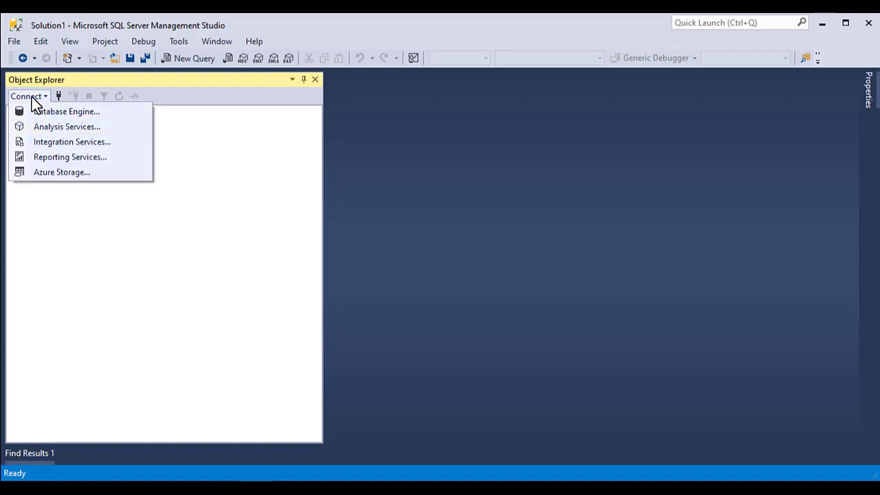
{"action": "left_click", "coordinate": [57, 114]}
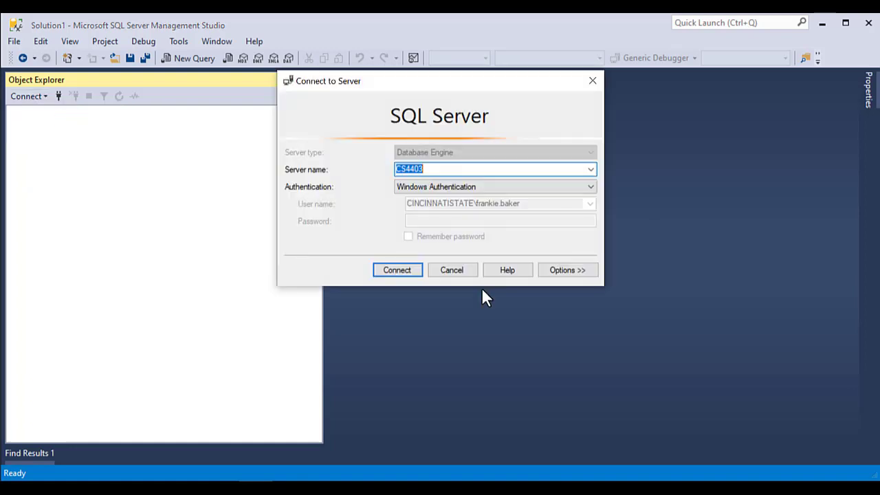
{"action": "left_click", "coordinate": [437, 170]}
{"action": "left_click_drag", "start_coordinate": [446, 170], "coordinate": [221, 183]}
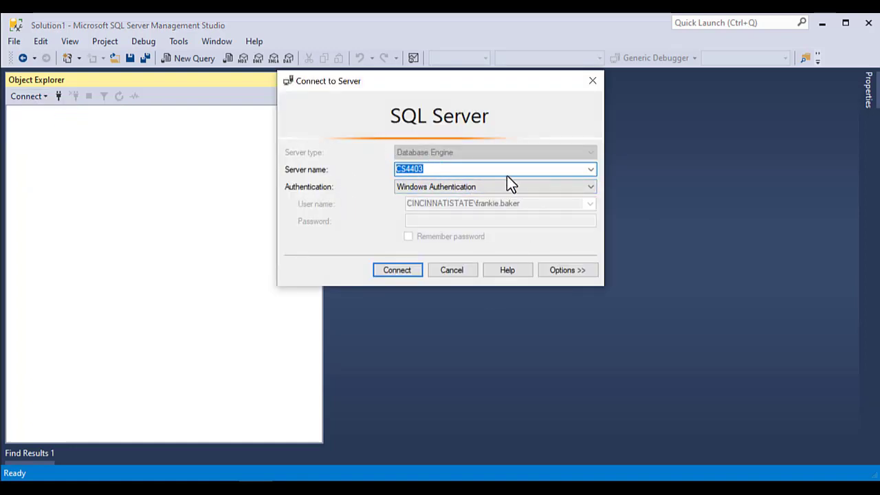
{"action": "left_click", "coordinate": [591, 171]}
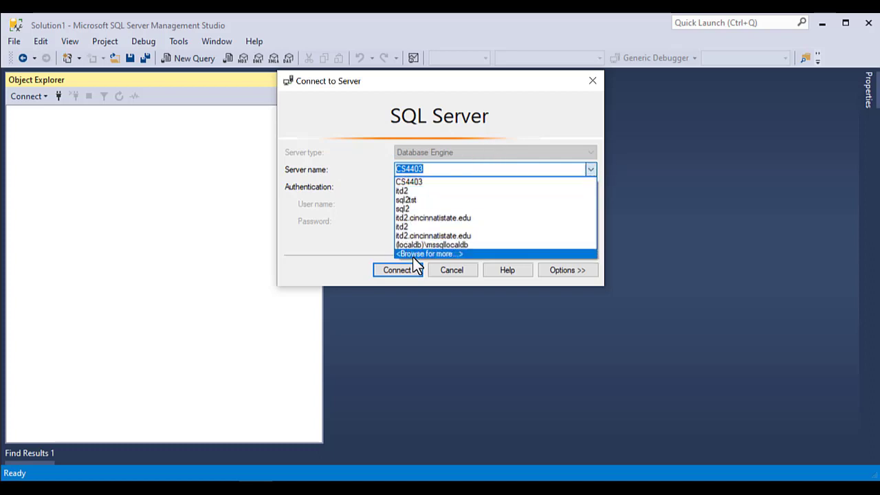
{"action": "left_click", "coordinate": [408, 179]}
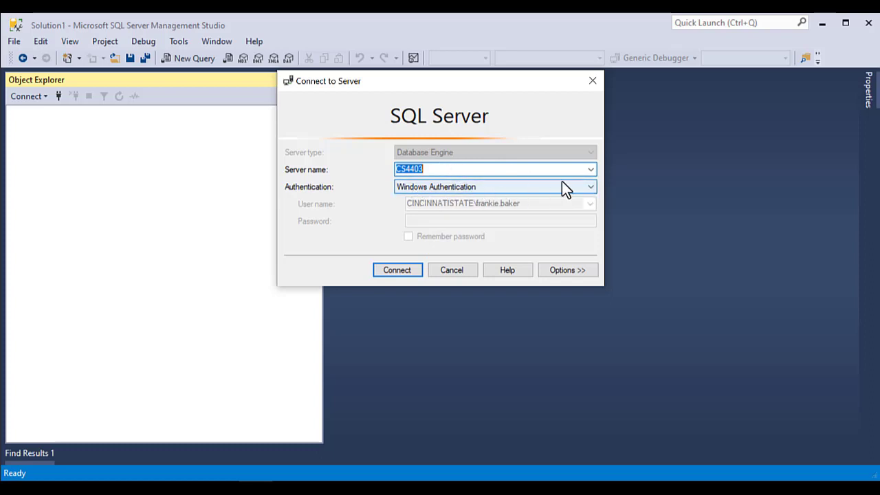
{"action": "left_click", "coordinate": [398, 170]}
{"action": "double_click", "coordinate": [430, 171]}
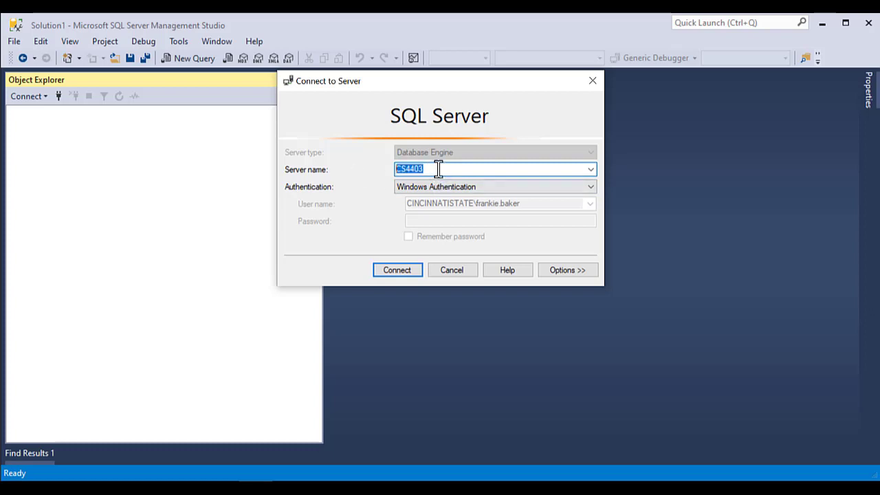
{"action": "left_click", "coordinate": [435, 171]}
{"action": "left_click", "coordinate": [399, 271]}
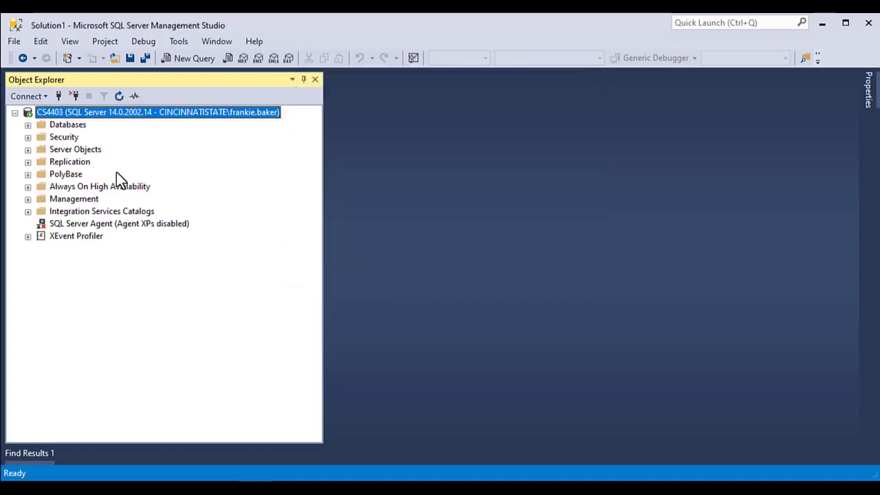
Create a database named Web2 under Databases with default settings.
{"action": "right_click", "coordinate": [63, 126]}
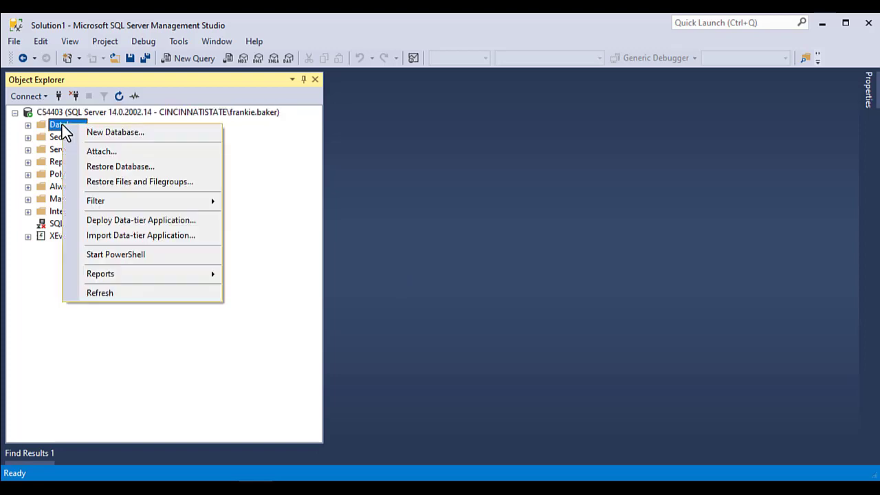
{"action": "left_click", "coordinate": [109, 132]}
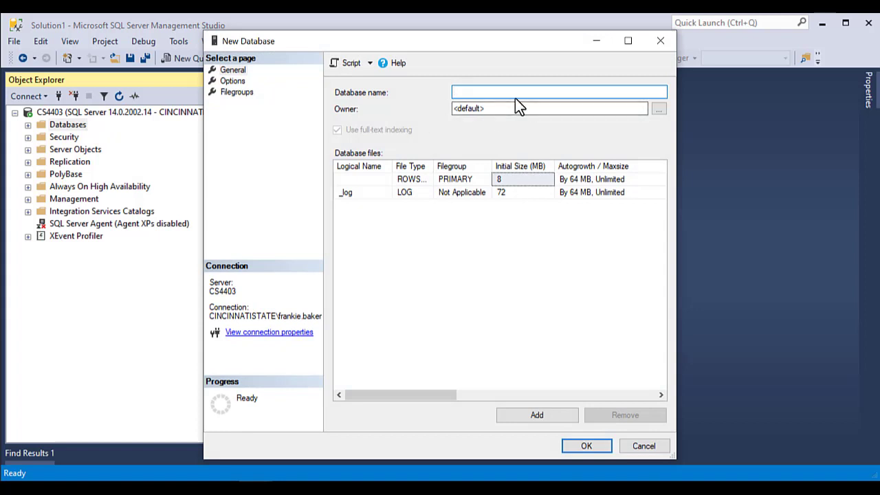
{"action": "type", "text": "Web2"}
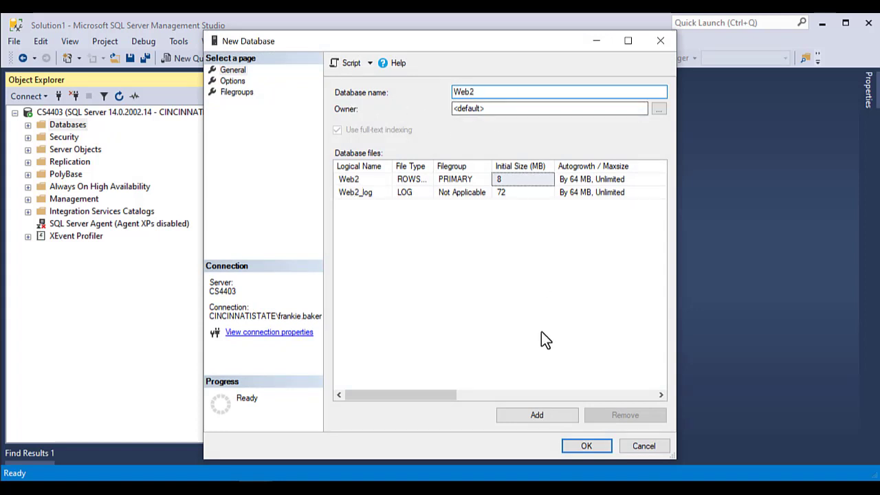
{"action": "left_click", "coordinate": [587, 447]}
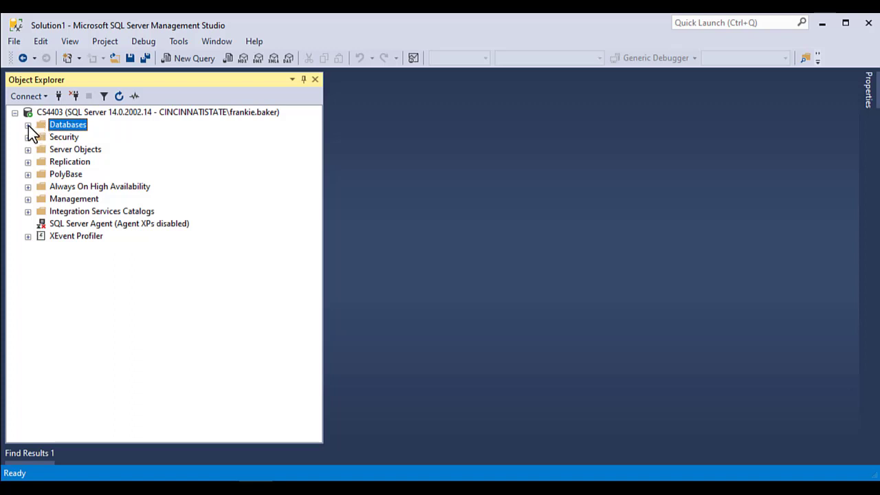
Expand Databases and confirm Web2 is listed, briefly opening it.
{"action": "left_click", "coordinate": [28, 125]}
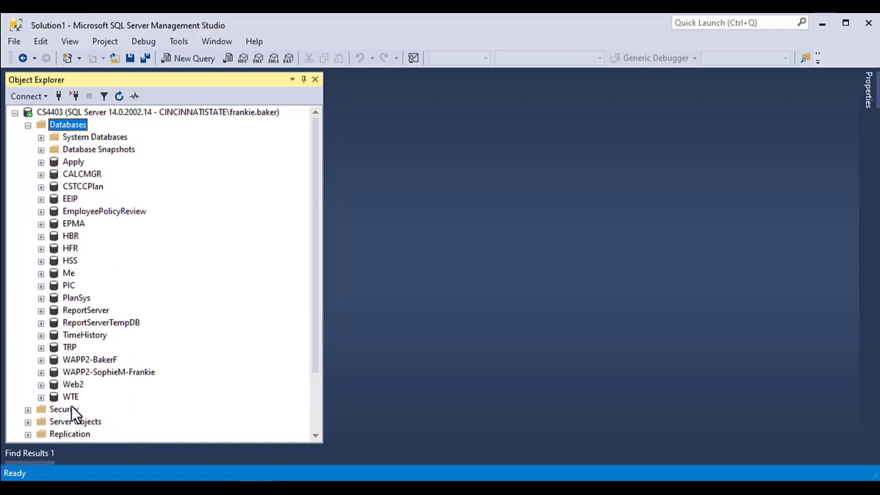
{"action": "left_click", "coordinate": [73, 386]}
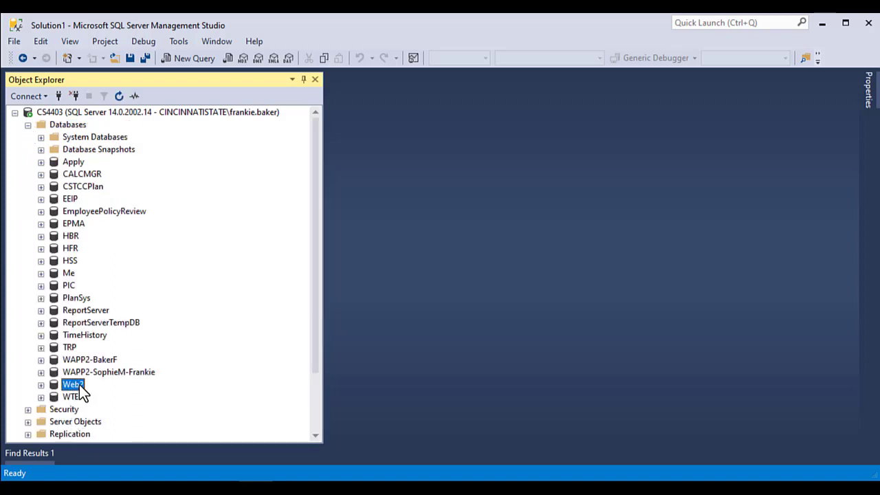
{"action": "scroll", "coordinate": [88, 380], "scroll_direction": "down", "scroll_amount": 2}
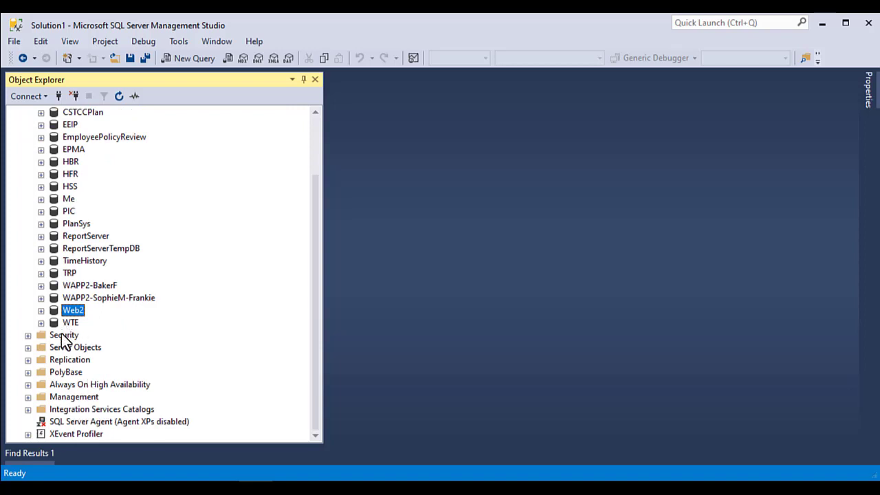
{"action": "left_click", "coordinate": [63, 336]}
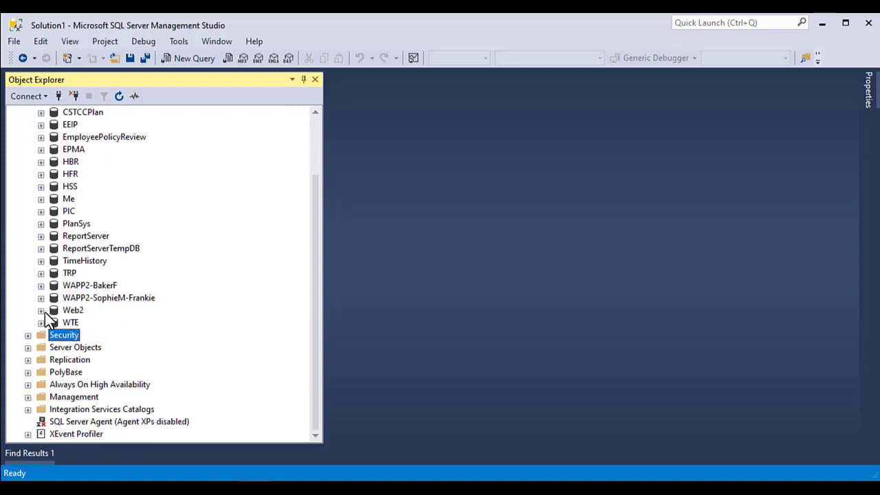
{"action": "left_click", "coordinate": [41, 311]}
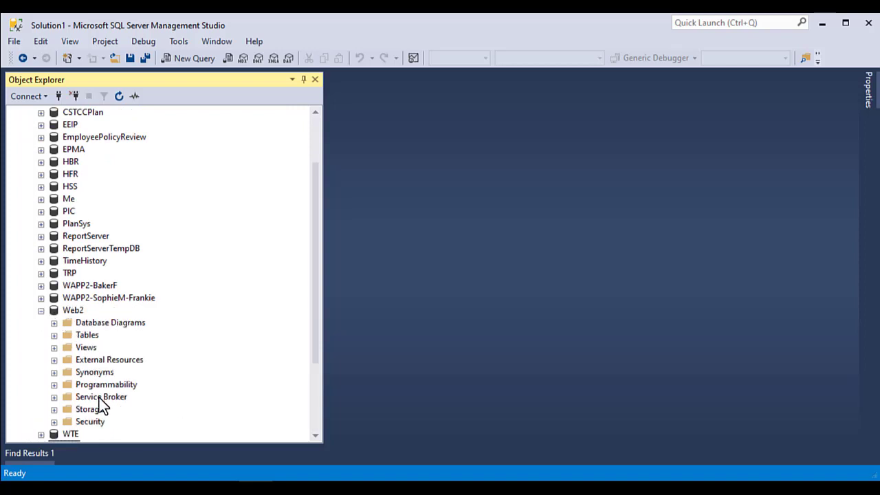
{"action": "left_click", "coordinate": [95, 422]}
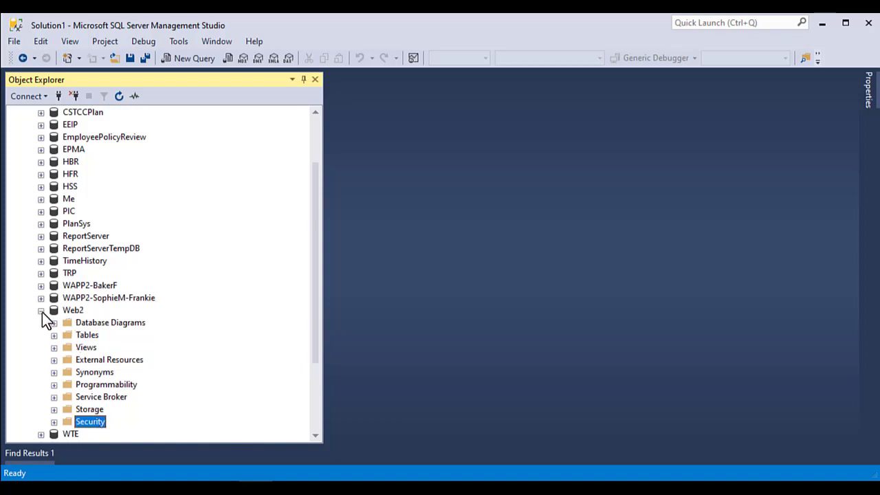
{"action": "left_click", "coordinate": [40, 311]}
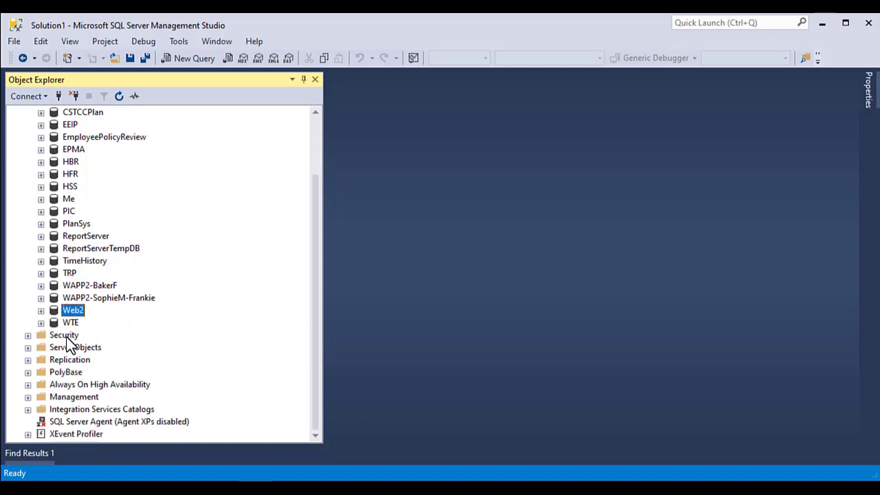
Collapse Databases and expand the server's Security > Logins list.
{"action": "left_click", "coordinate": [66, 337]}
{"action": "scroll", "coordinate": [134, 301], "scroll_direction": "up", "scroll_amount": 2}
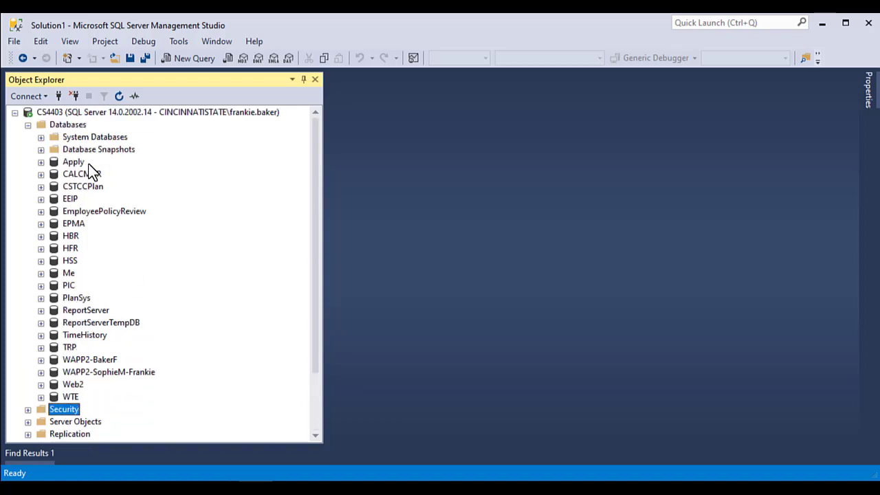
{"action": "left_click", "coordinate": [27, 125]}
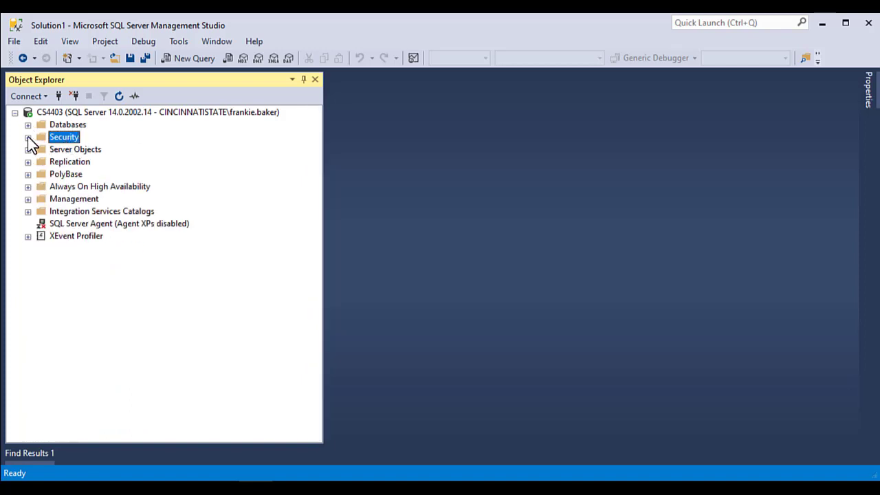
{"action": "left_click", "coordinate": [27, 137]}
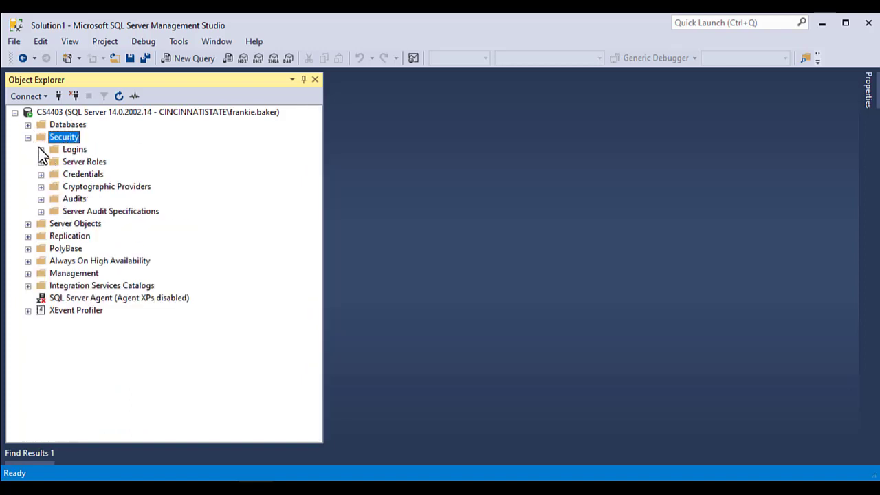
{"action": "left_click", "coordinate": [40, 149]}
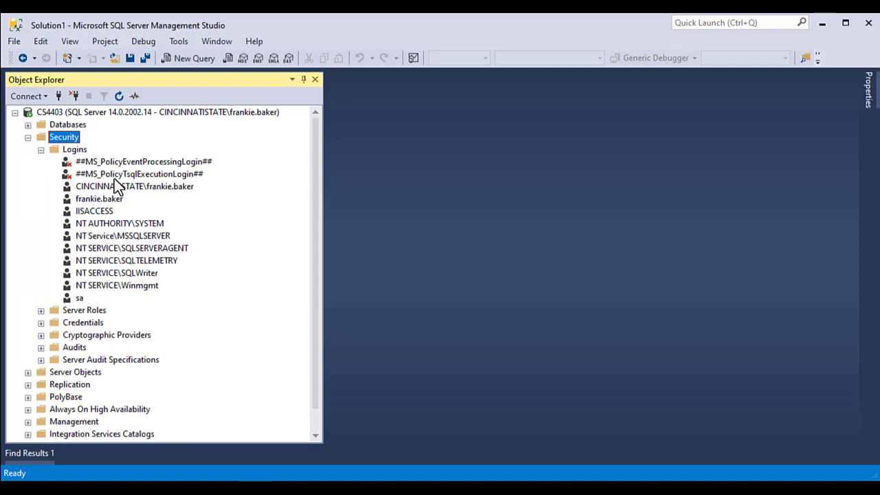
Start a new login named Web2User from the Logins folder.
{"action": "right_click", "coordinate": [73, 151]}
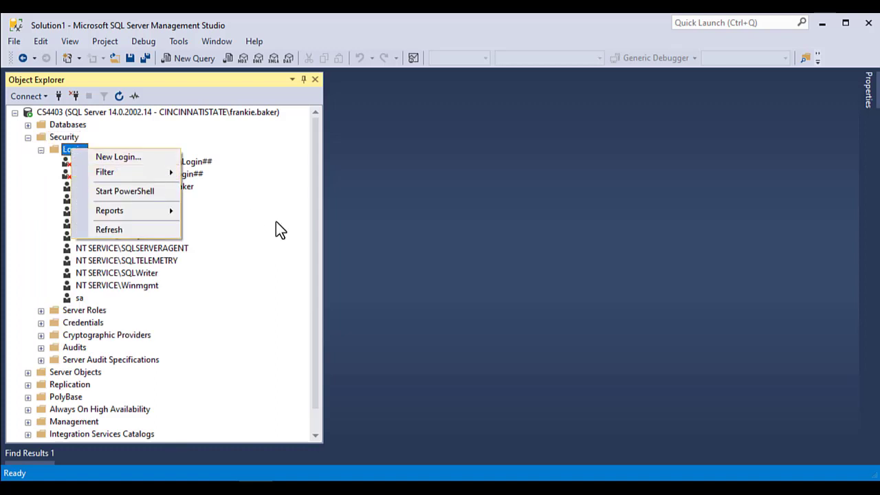
{"action": "left_click", "coordinate": [267, 213]}
{"action": "right_click", "coordinate": [74, 151]}
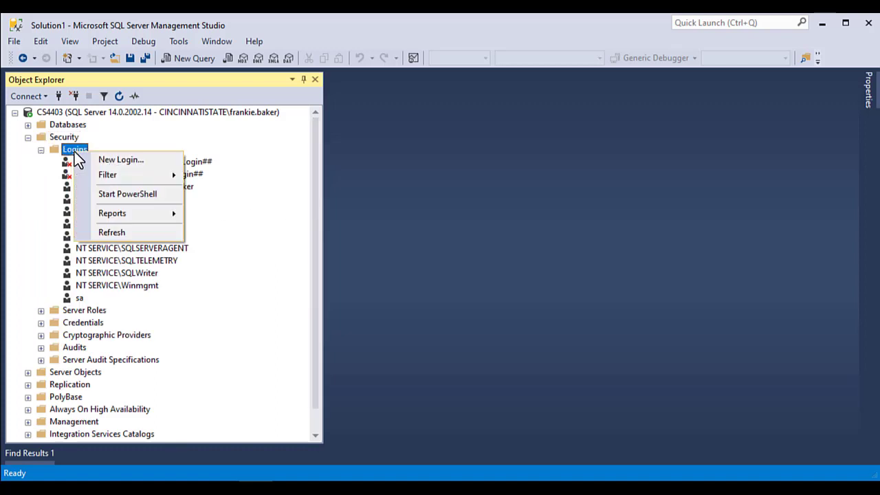
{"action": "left_click", "coordinate": [123, 161]}
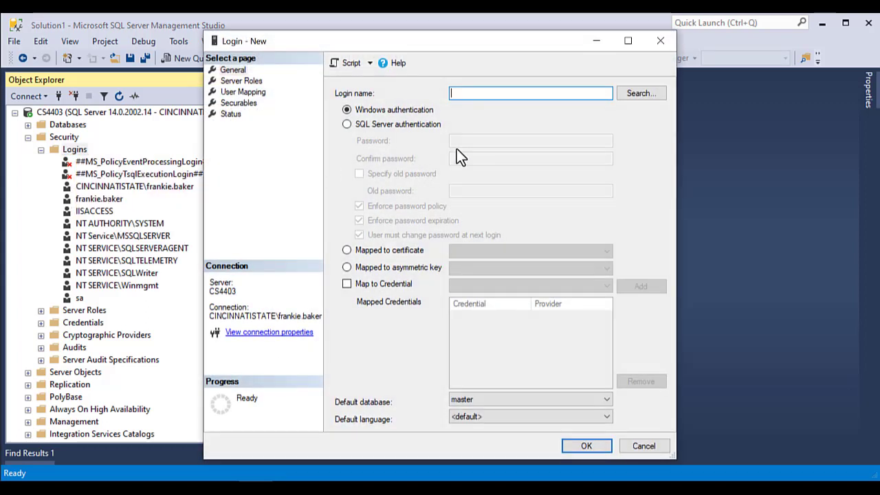
{"action": "type", "text": "Web2User"}
Switch Web2User to SQL Server authentication, enter and confirm its password, and disable password policy.
{"action": "left_click", "coordinate": [367, 124]}
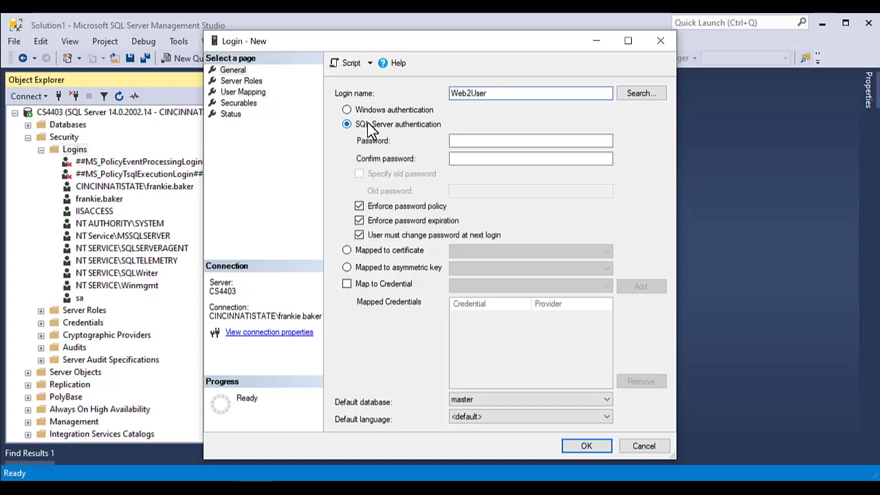
{"action": "left_click", "coordinate": [508, 144]}
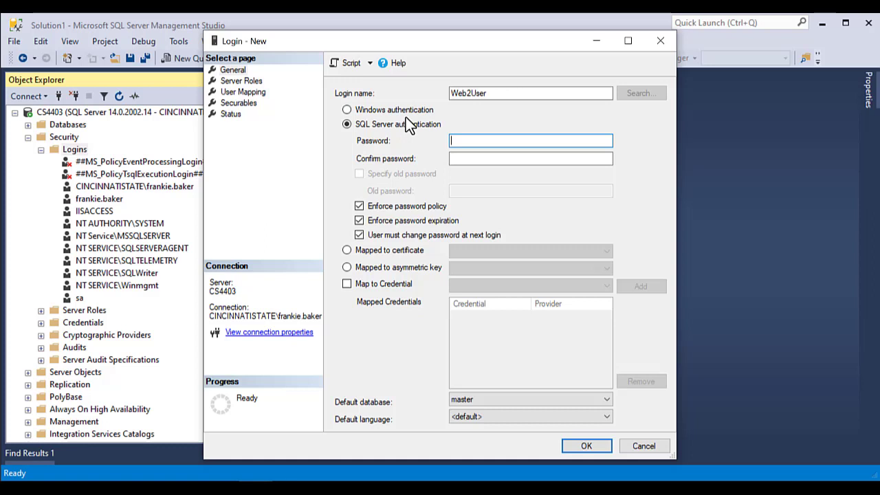
{"action": "type", "text": "*********"}
{"action": "left_click", "coordinate": [515, 158]}
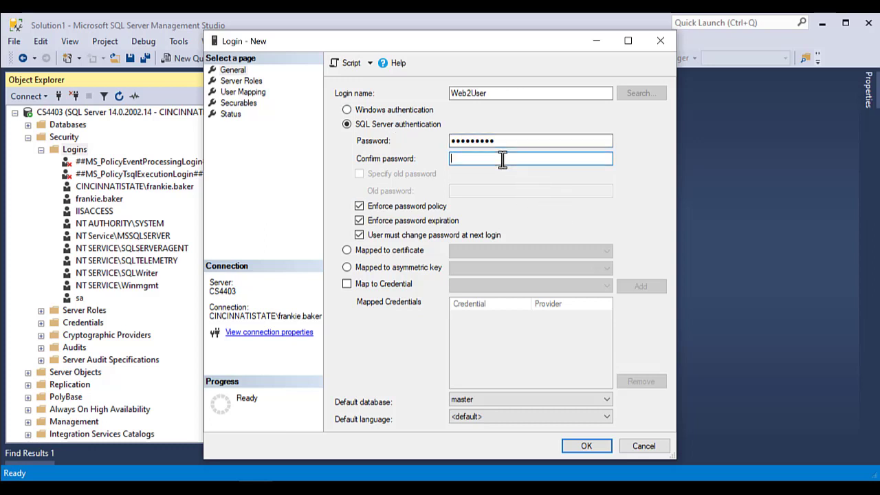
{"action": "type", "text": "*********"}
{"action": "left_click", "coordinate": [359, 208]}
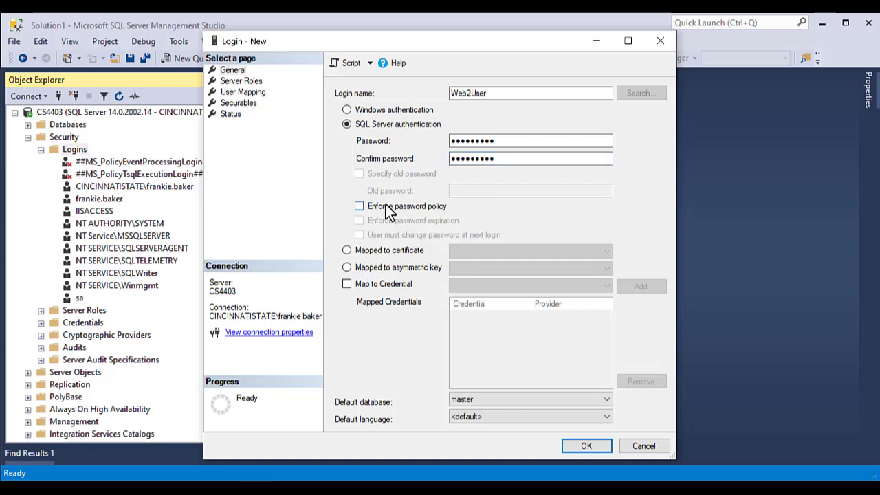
{"action": "left_click", "coordinate": [387, 206]}
{"action": "left_click", "coordinate": [387, 207]}
Map Web2User to Web2 with db_datareader, db_datawriter and db_owner, then create the login.
{"action": "left_click", "coordinate": [252, 98]}
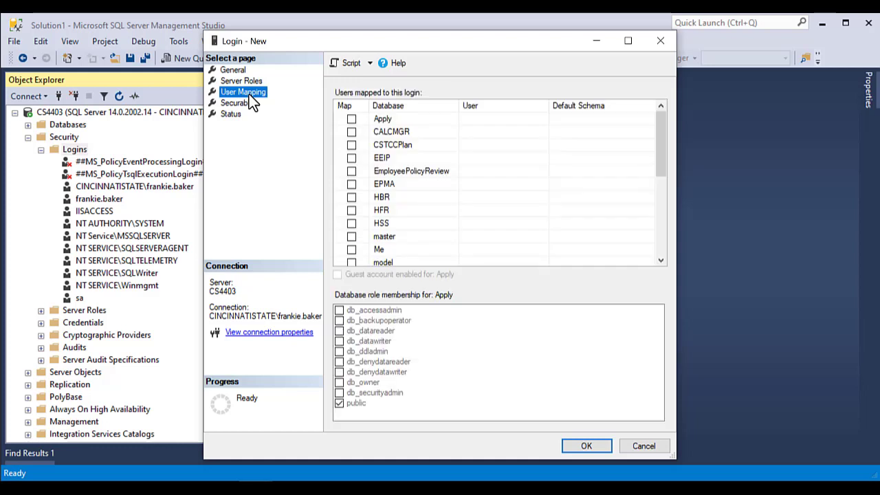
{"action": "scroll", "coordinate": [409, 228], "scroll_direction": "down", "scroll_amount": 5}
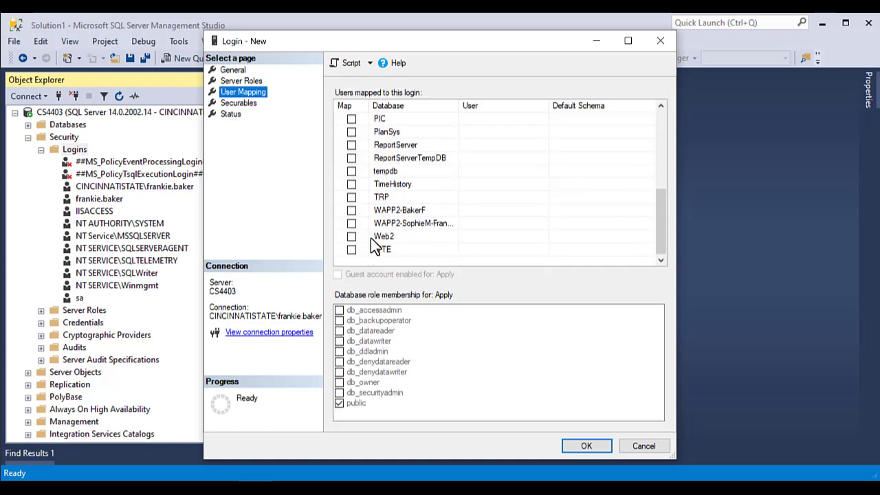
{"action": "left_click", "coordinate": [353, 238]}
{"action": "left_click", "coordinate": [351, 237]}
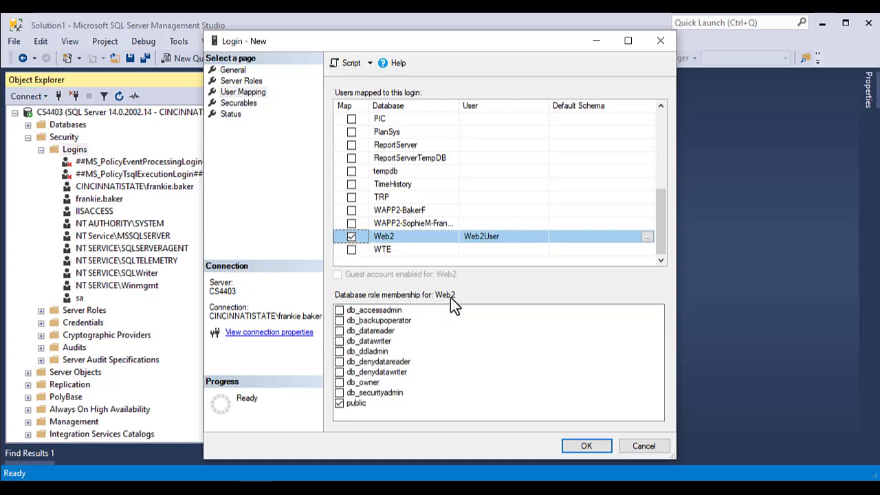
{"action": "left_click", "coordinate": [376, 330]}
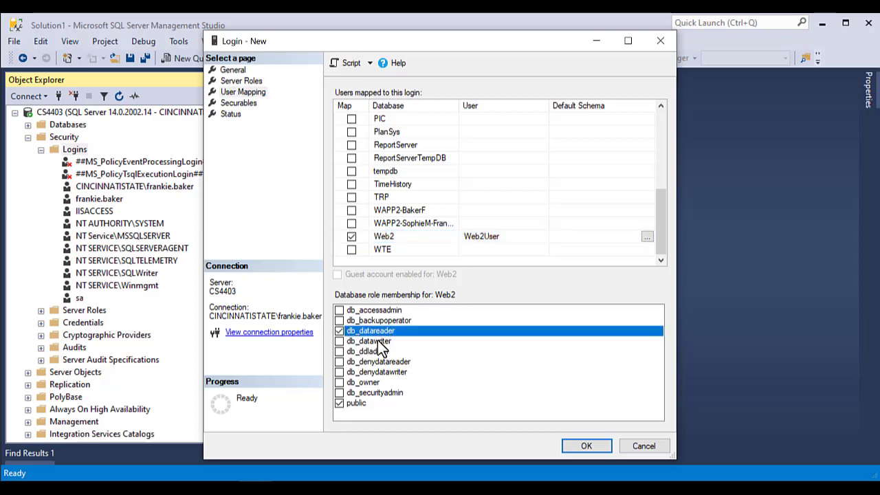
{"action": "left_click", "coordinate": [371, 342]}
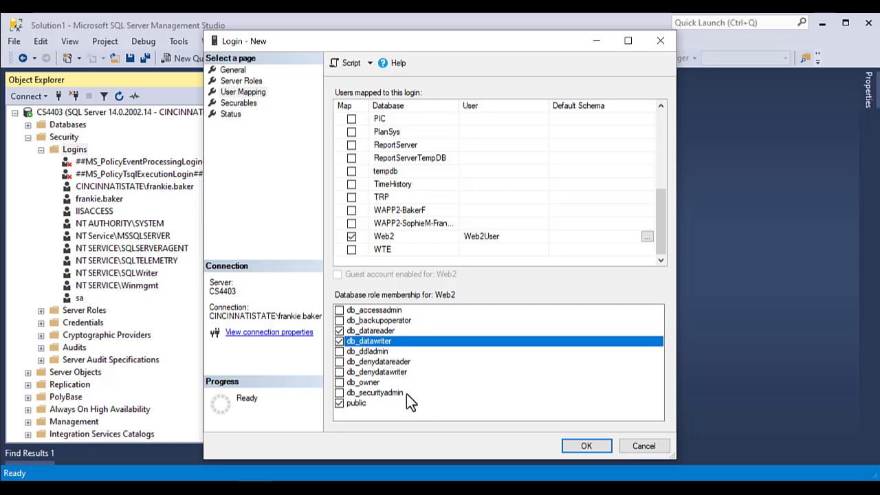
{"action": "left_click", "coordinate": [363, 382]}
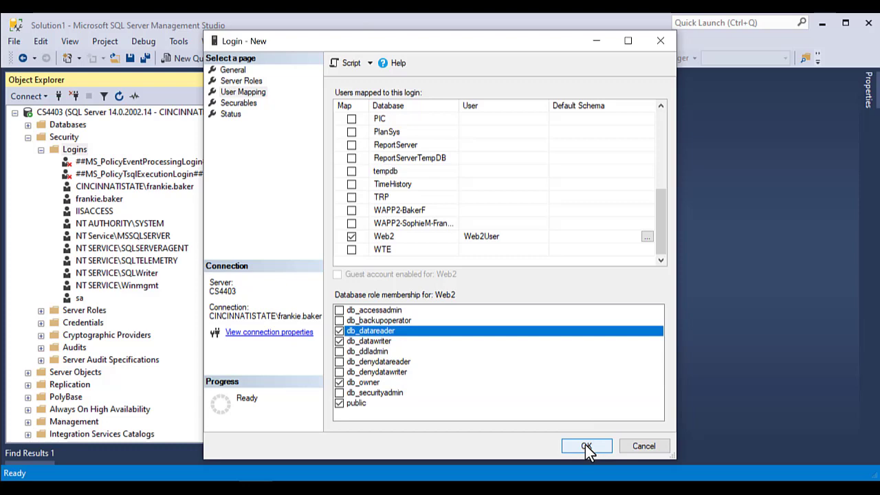
{"action": "left_click", "coordinate": [585, 445]}
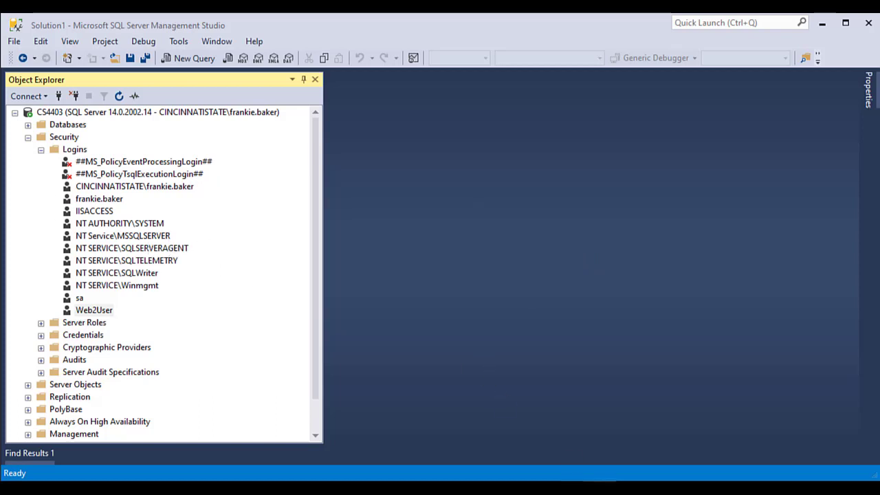
Open Web.config in the web2 project and duplicate the AppDBConnect line.
{"action": "left_click", "coordinate": [571, 432]}
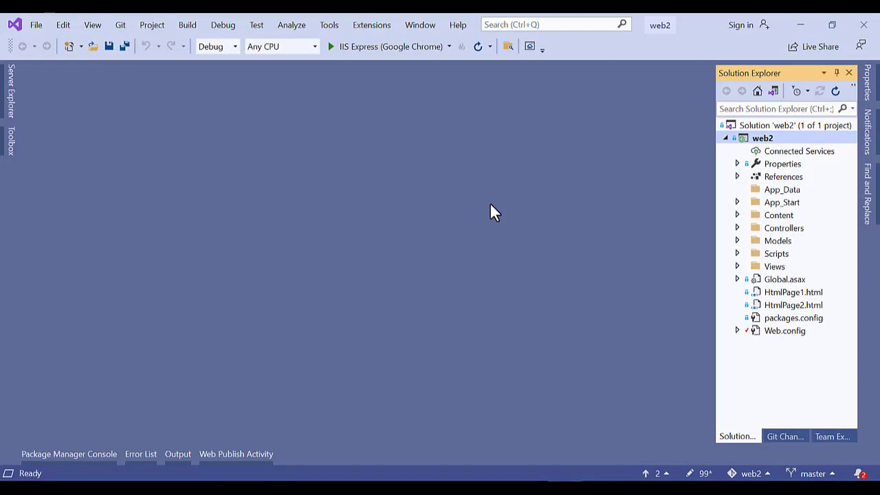
{"action": "left_click", "coordinate": [781, 334]}
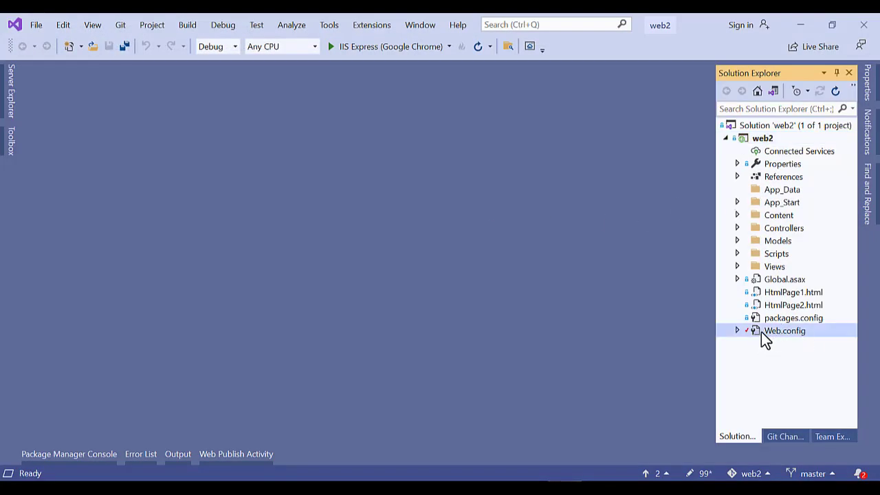
{"action": "double_click", "coordinate": [761, 333]}
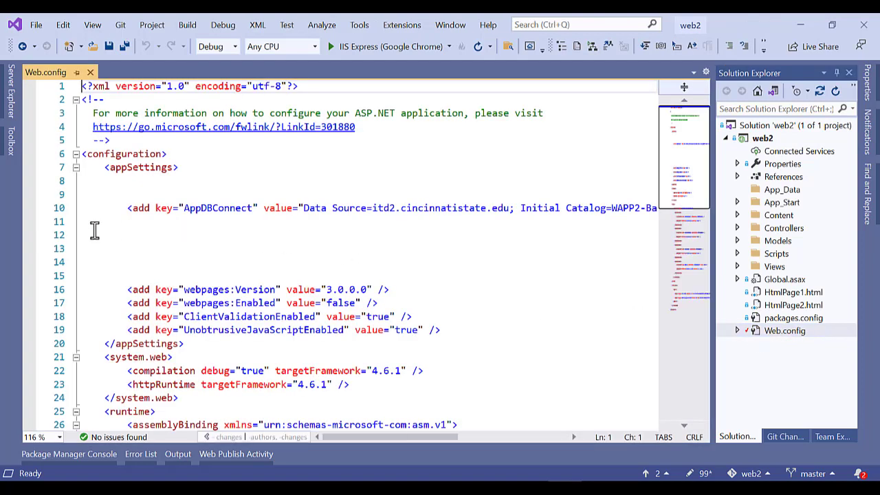
{"action": "left_click", "coordinate": [53, 209]}
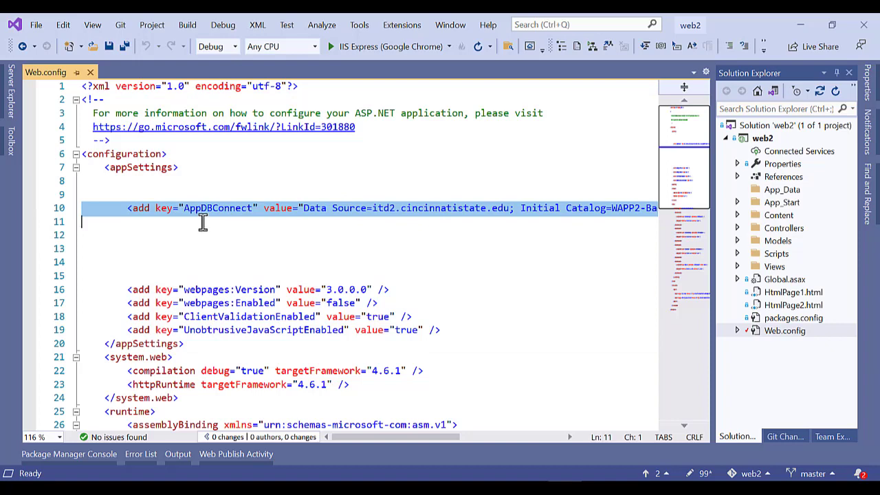
{"action": "double_click", "coordinate": [224, 206]}
{"action": "left_click", "coordinate": [52, 211]}
{"action": "key", "text": "ctrl+c"}
{"action": "left_click", "coordinate": [83, 208]}
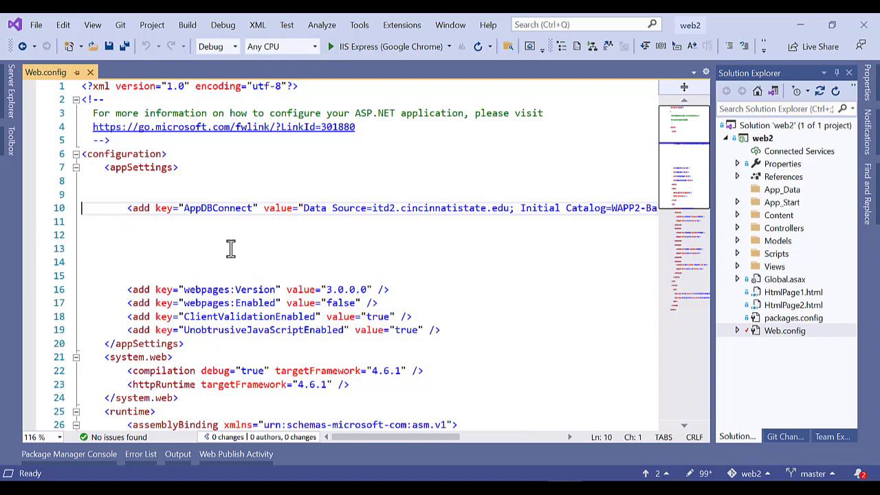
{"action": "key", "text": "ctrl+v"}
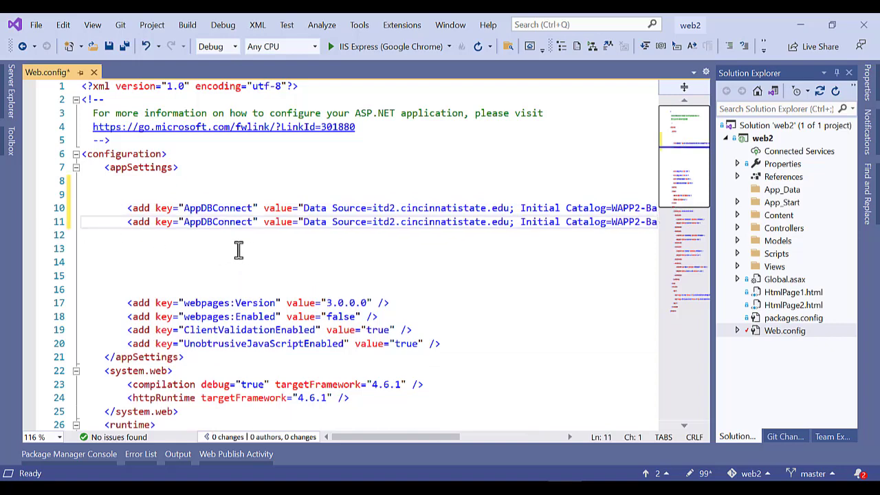
Rename the line-10 key to AppDBConnect___OLD and select the itd2.cincinnatistate.edu server name on line 11.
{"action": "left_click", "coordinate": [253, 208]}
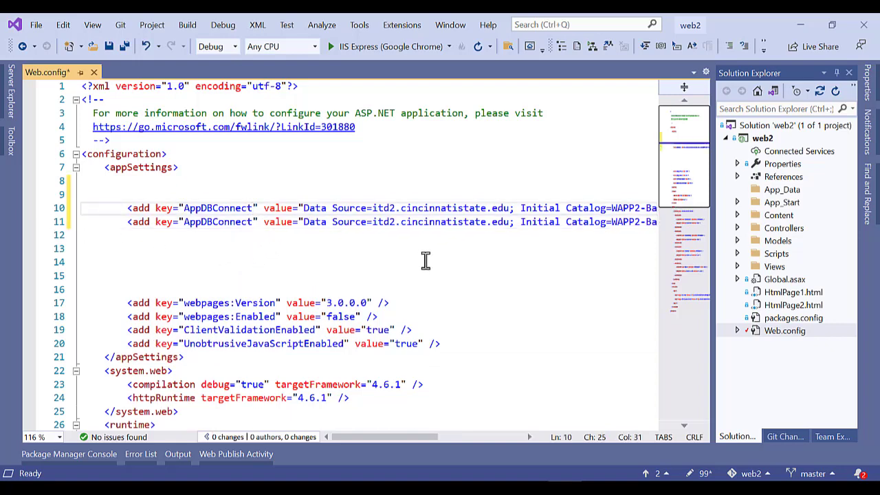
{"action": "type", "text": ")))"}
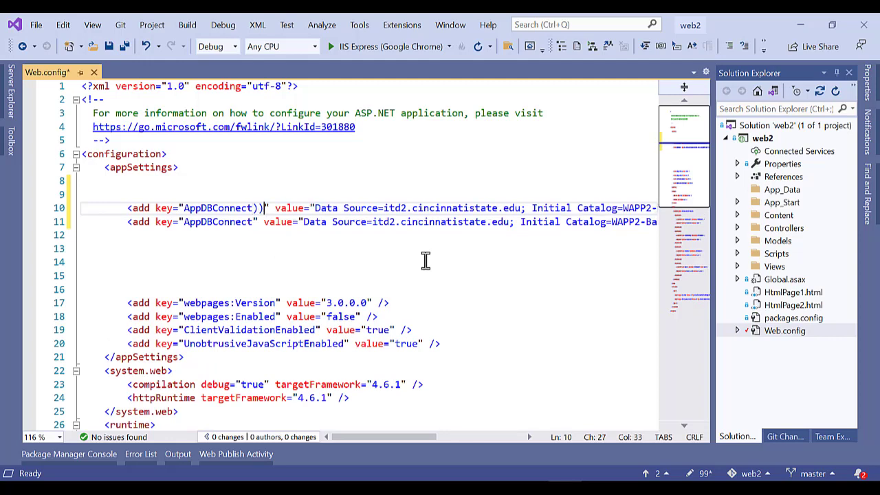
{"action": "key", "text": "BackSpace"}
{"action": "key", "text": "BackSpace"}
{"action": "key", "text": "BackSpace"}
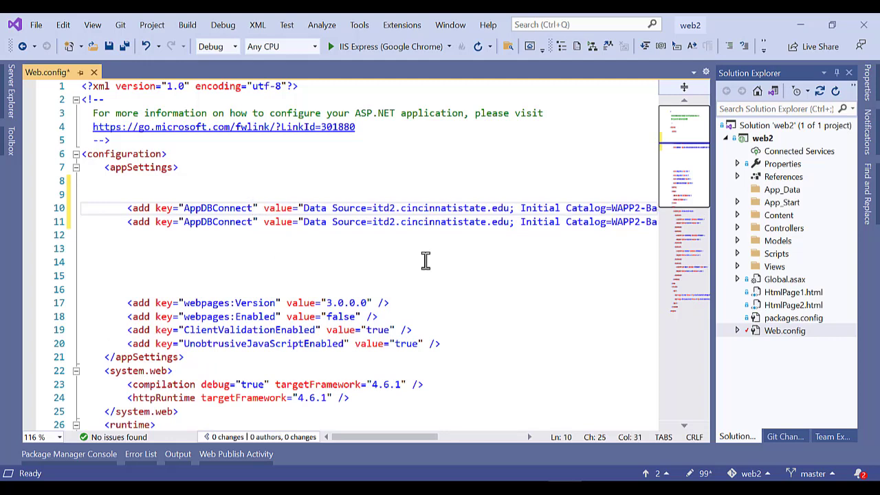
{"action": "type", "text": "___OLD"}
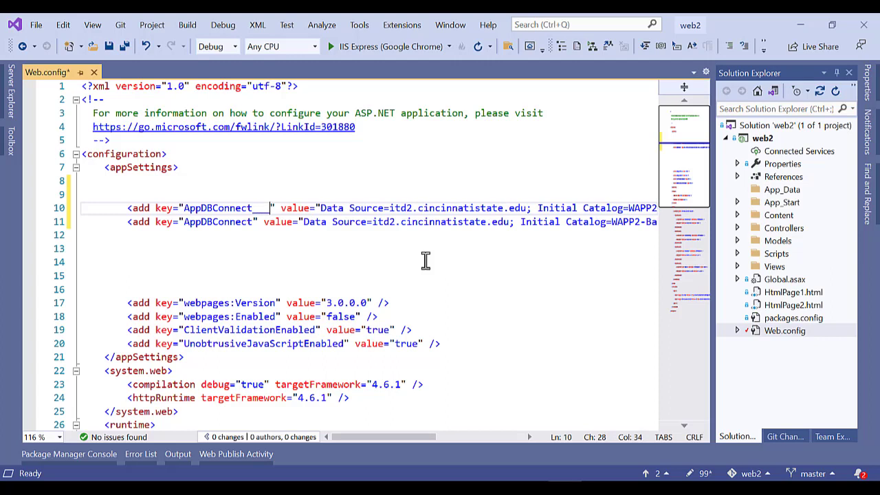
{"action": "double_click", "coordinate": [213, 222]}
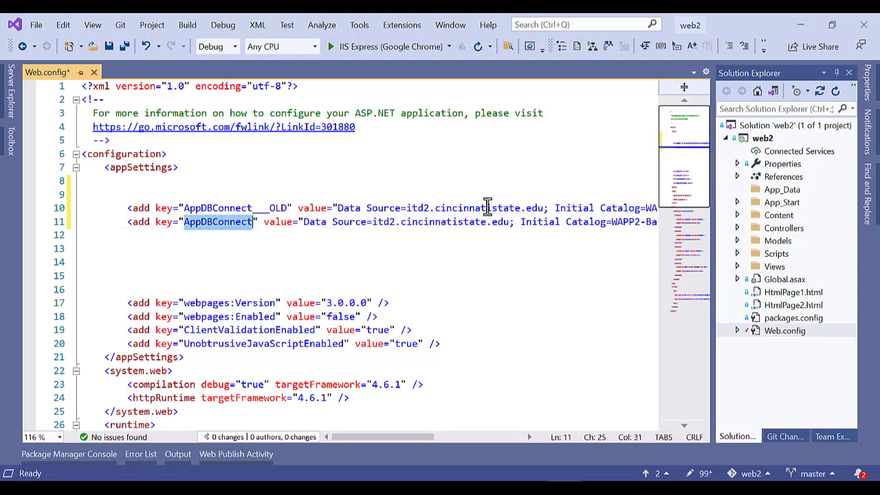
{"action": "left_click_drag", "start_coordinate": [407, 208], "coordinate": [545, 208]}
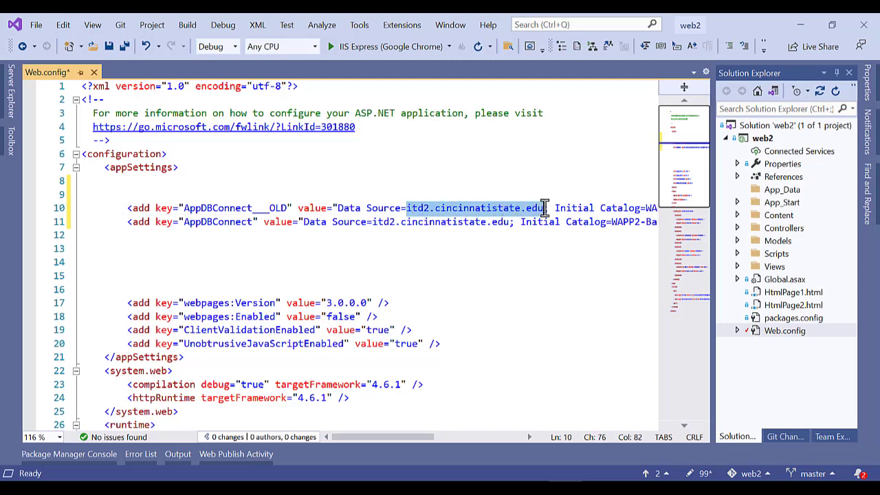
{"action": "left_click", "coordinate": [282, 208]}
{"action": "left_click_drag", "start_coordinate": [286, 208], "coordinate": [253, 208]}
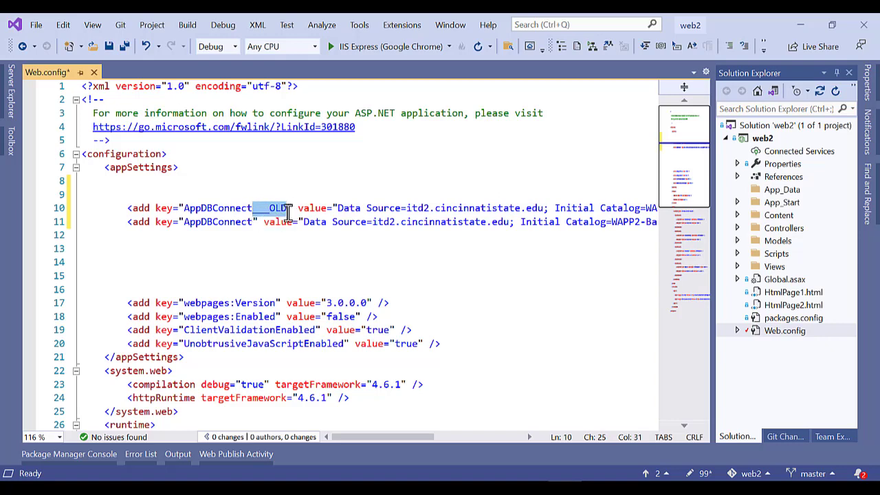
{"action": "left_click", "coordinate": [252, 222]}
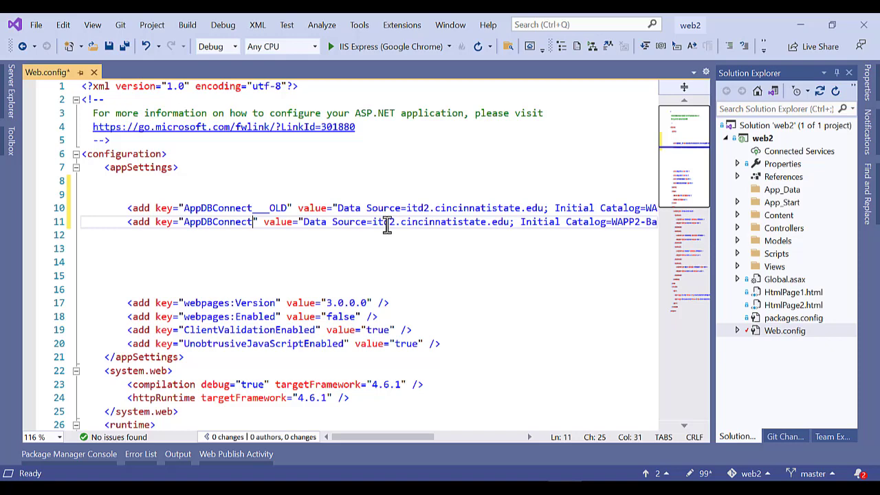
{"action": "left_click_drag", "start_coordinate": [374, 222], "coordinate": [509, 221]}
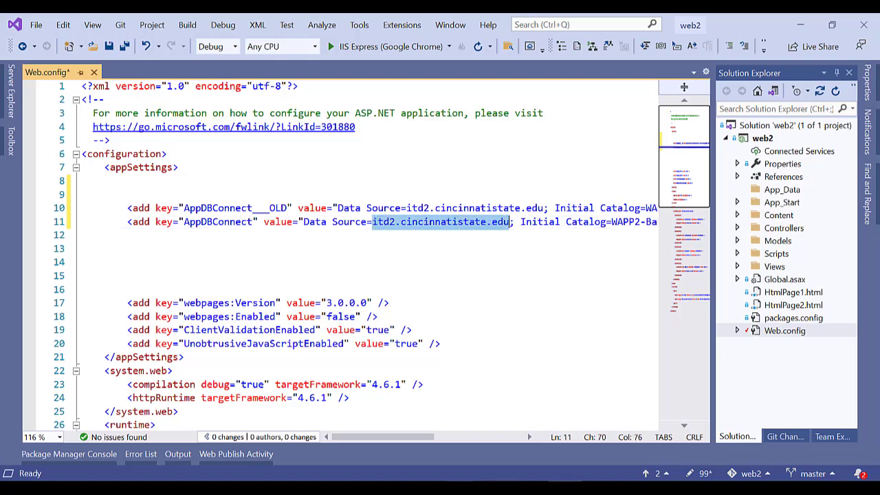
{"action": "key", "text": "alt+Tab"}
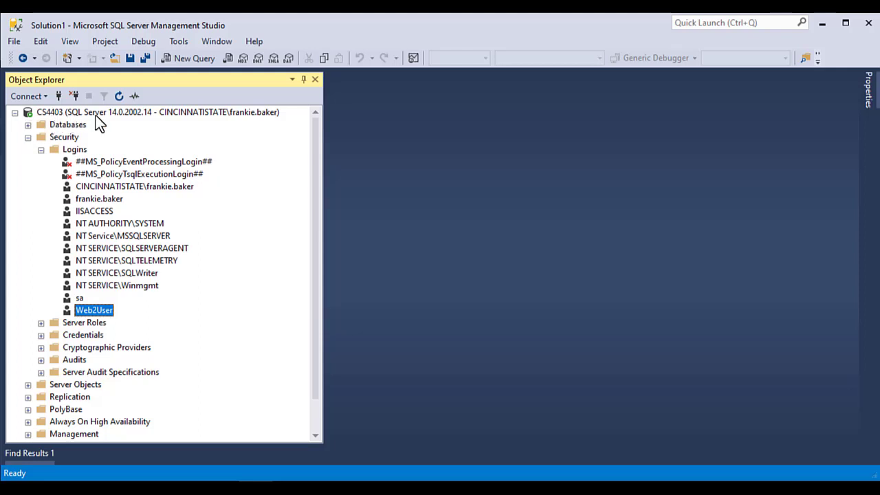
Select the CS4403 server node in Object Explorer to confirm its name.
{"action": "left_click", "coordinate": [52, 115]}
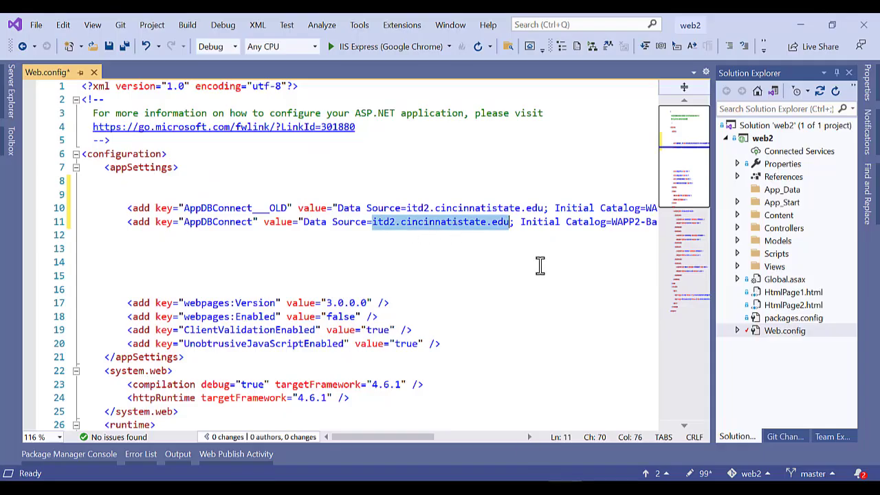
On line 11, set the Data Source to CS4403 and Initial Catalog to Web2.
{"action": "type", "text": "cs4403"}
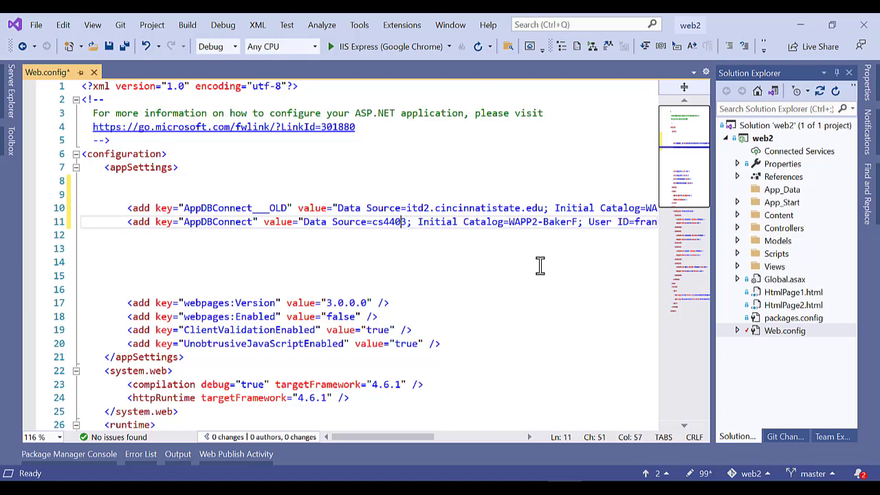
{"action": "key", "text": "Left"}
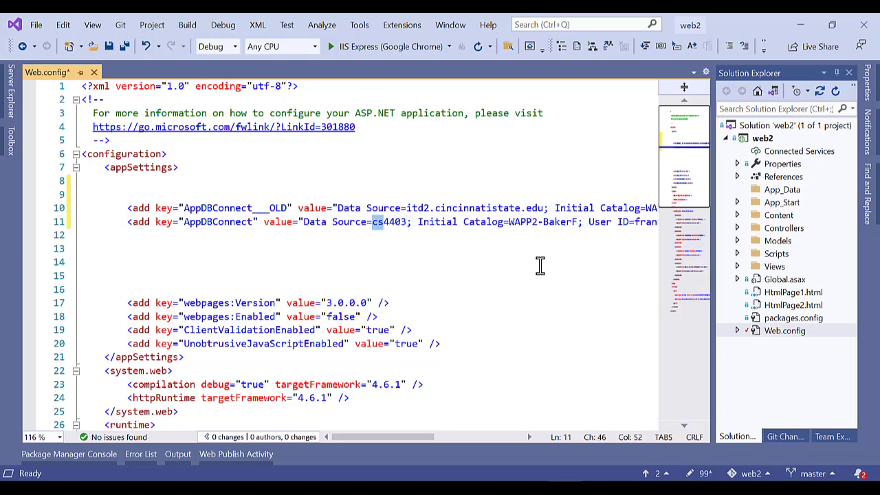
{"action": "type", "text": "CS"}
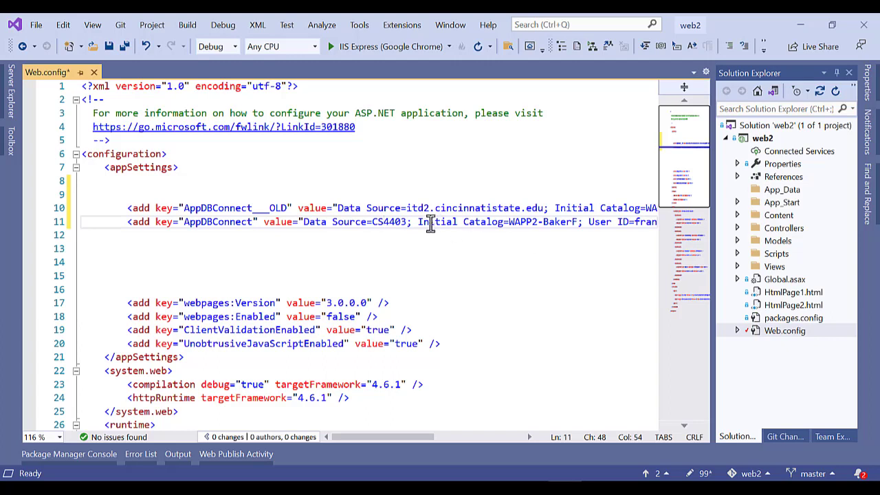
{"action": "left_click_drag", "start_coordinate": [509, 221], "coordinate": [577, 222]}
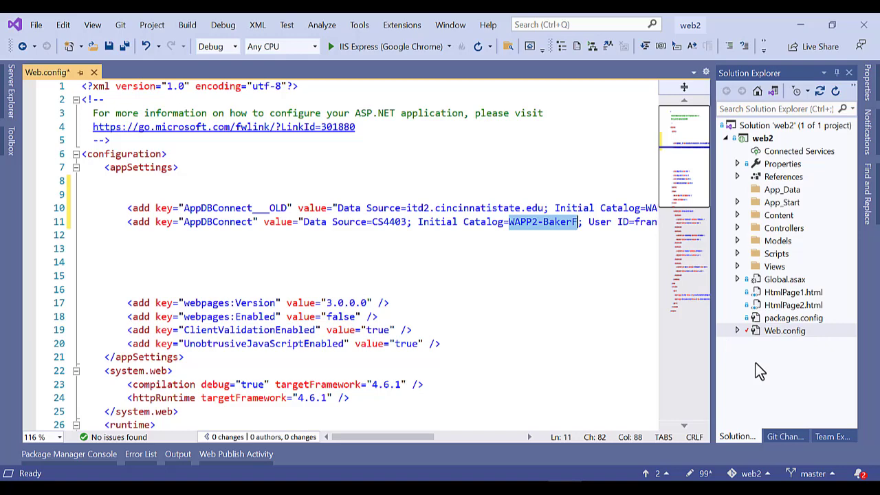
{"action": "type", "text": "Web2"}
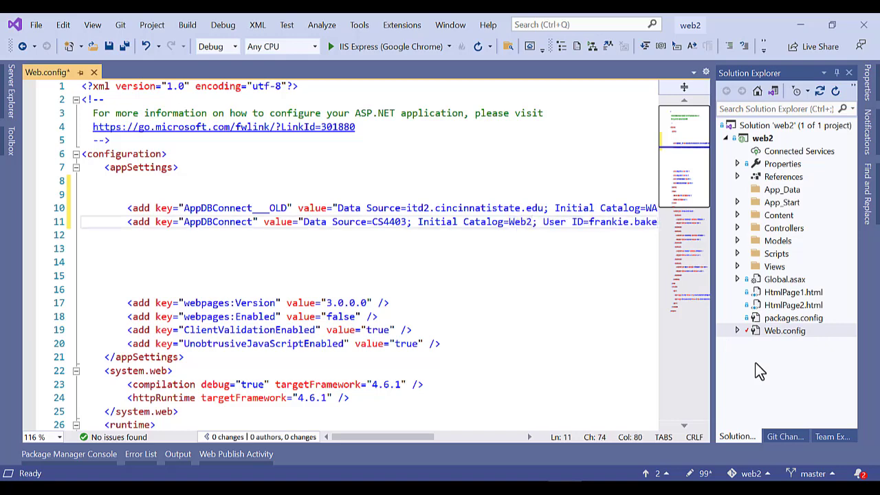
{"action": "left_click_drag", "start_coordinate": [378, 436], "coordinate": [414, 434]}
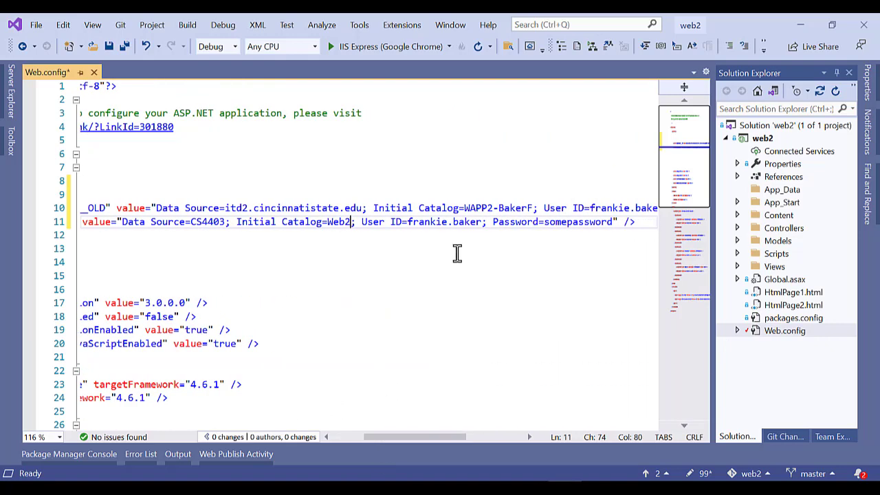
Set the User ID to Web2User and replace the Password value with the login's password.
{"action": "left_click", "coordinate": [406, 221]}
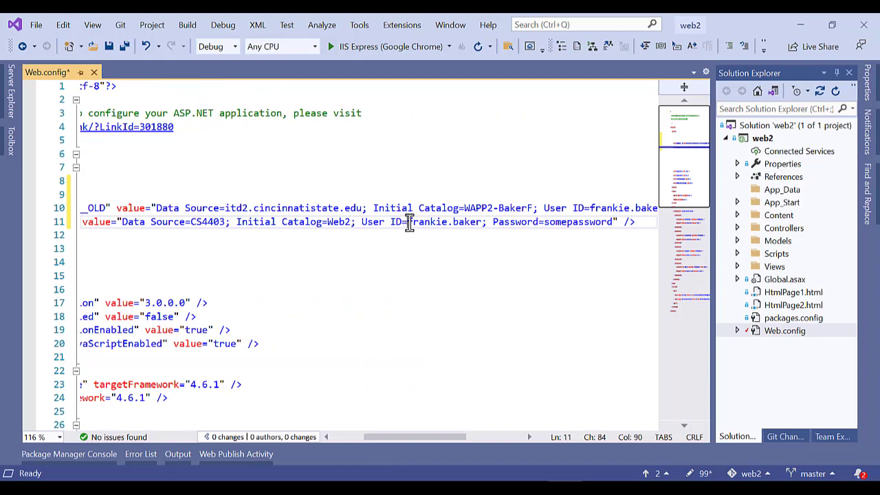
{"action": "left_click", "coordinate": [485, 226], "text": "shift"}
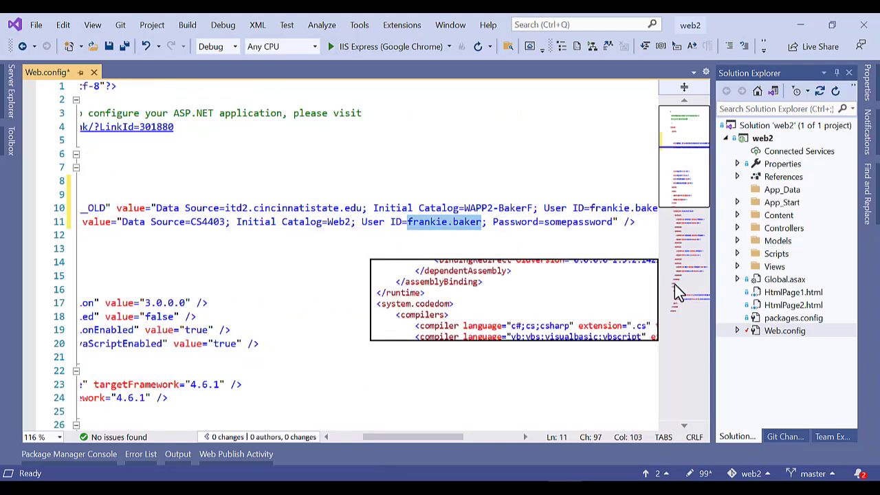
{"action": "type", "text": "Web2Us"}
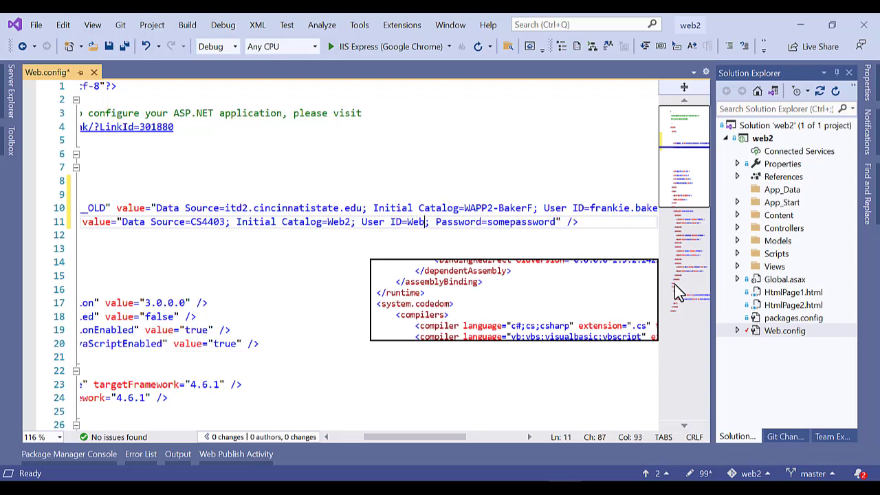
{"action": "type", "text": "er"}
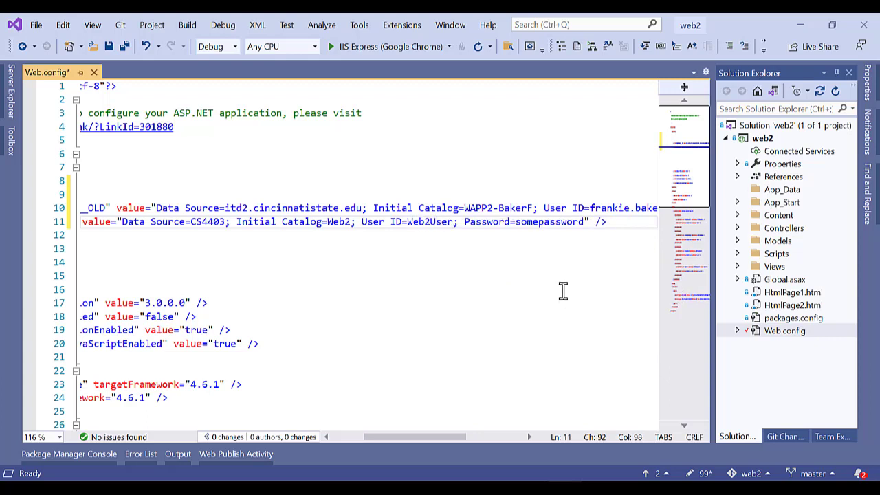
{"action": "left_click", "coordinate": [518, 224]}
{"action": "left_click_drag", "start_coordinate": [517, 221], "coordinate": [586, 222]}
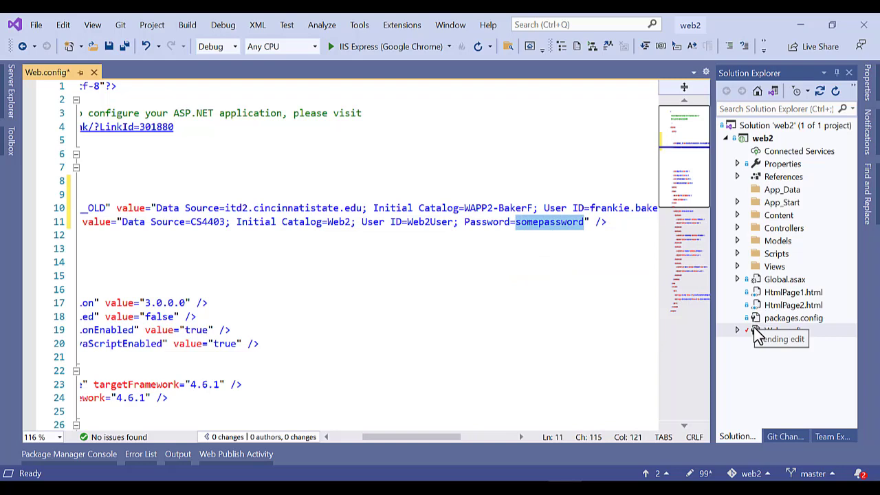
{"action": "type", "text": "password"}
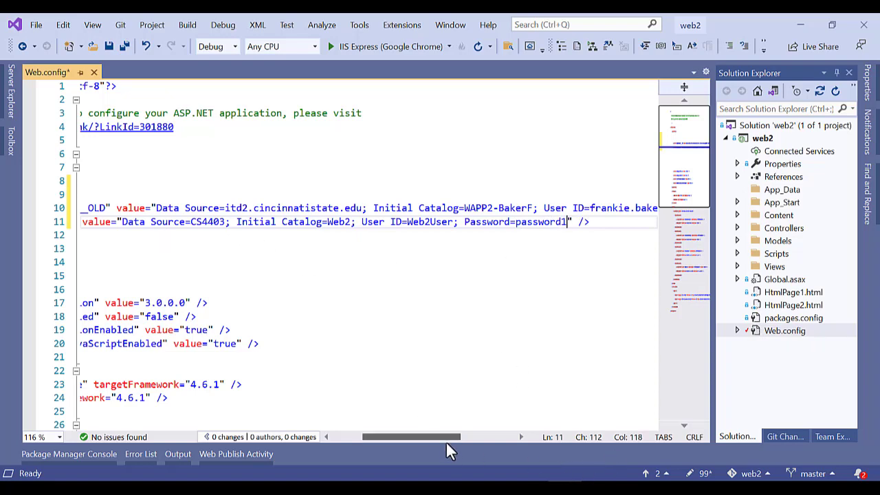
{"action": "left_click_drag", "start_coordinate": [444, 438], "coordinate": [399, 434]}
{"action": "double_click", "coordinate": [385, 221]}
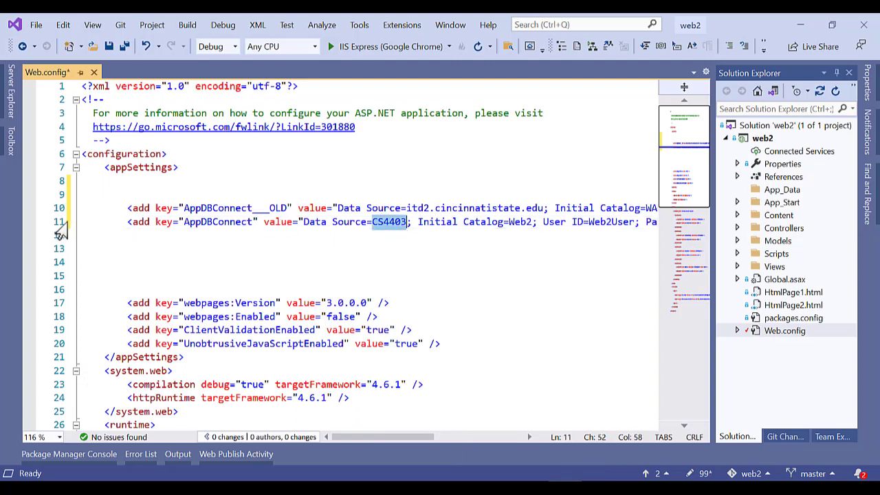
Rename the line-10 key from AppDBConnect___OLD to AppDBConnect1.
{"action": "left_click", "coordinate": [91, 227]}
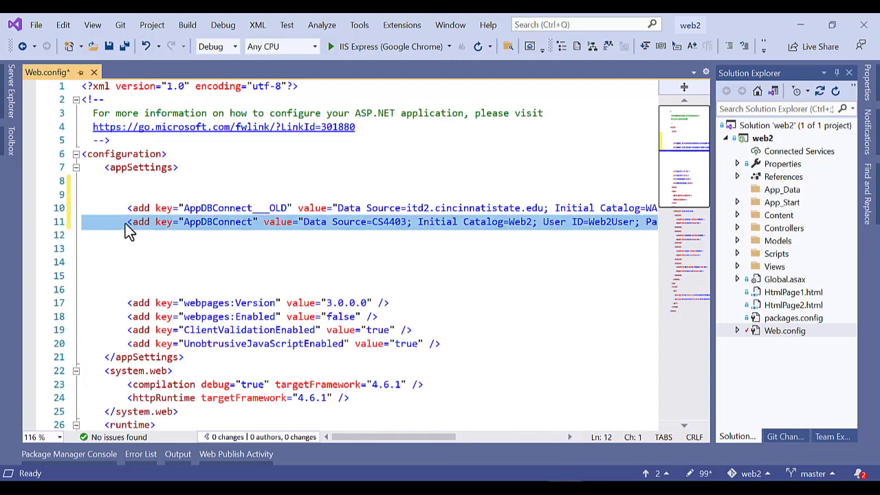
{"action": "double_click", "coordinate": [226, 208]}
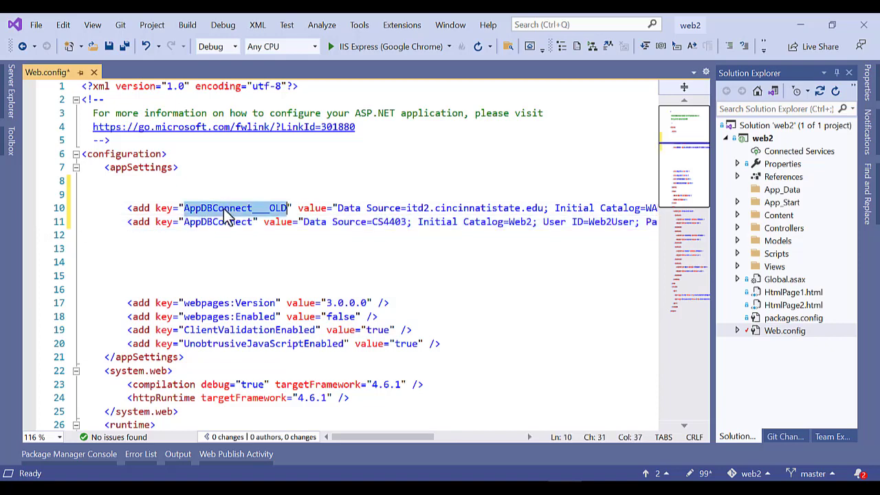
{"action": "left_click", "coordinate": [265, 211]}
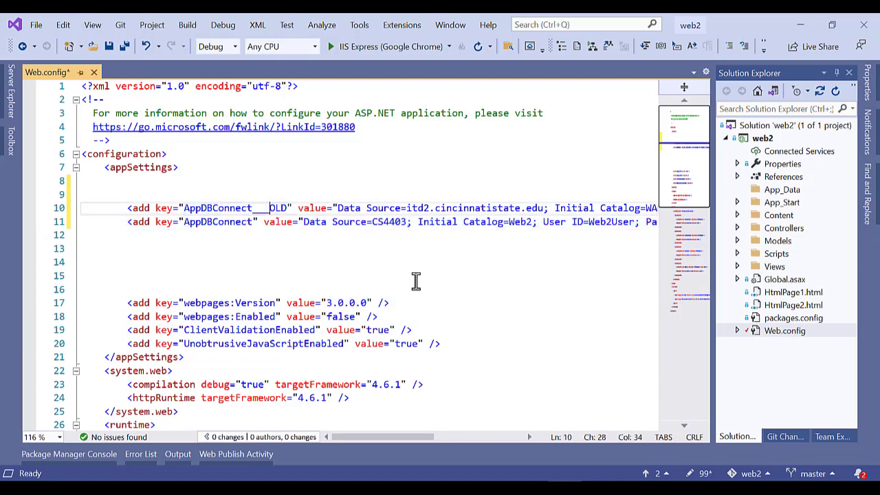
{"action": "key", "text": "BackSpace"}
{"action": "key", "text": "BackSpace"}
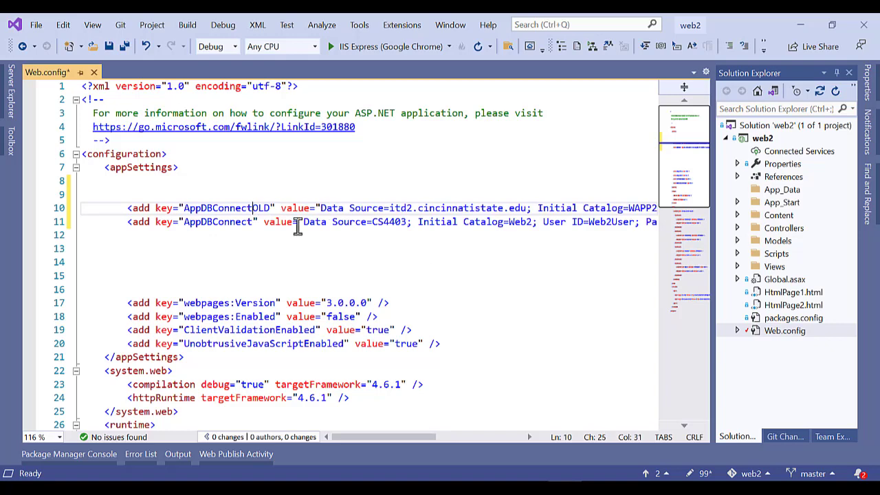
{"action": "key", "text": "Delete"}
{"action": "key", "text": "Delete"}
{"action": "key", "text": "Delete"}
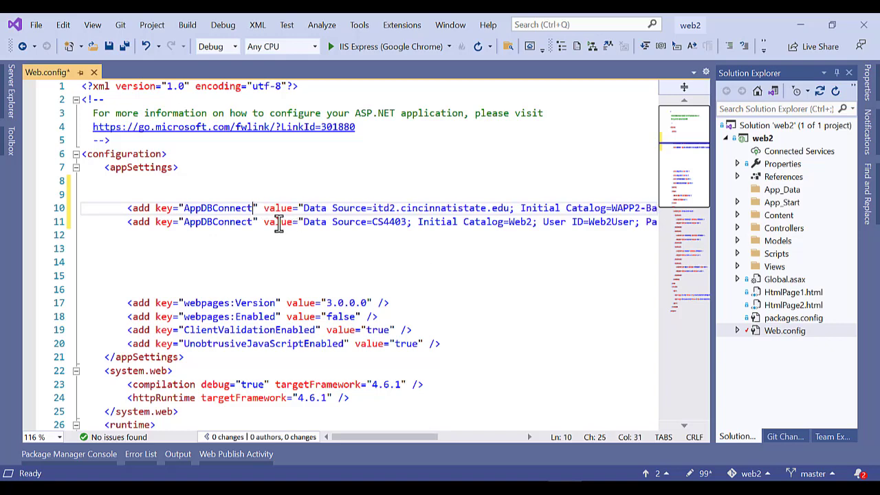
{"action": "type", "text": "1"}
{"action": "double_click", "coordinate": [204, 222]}
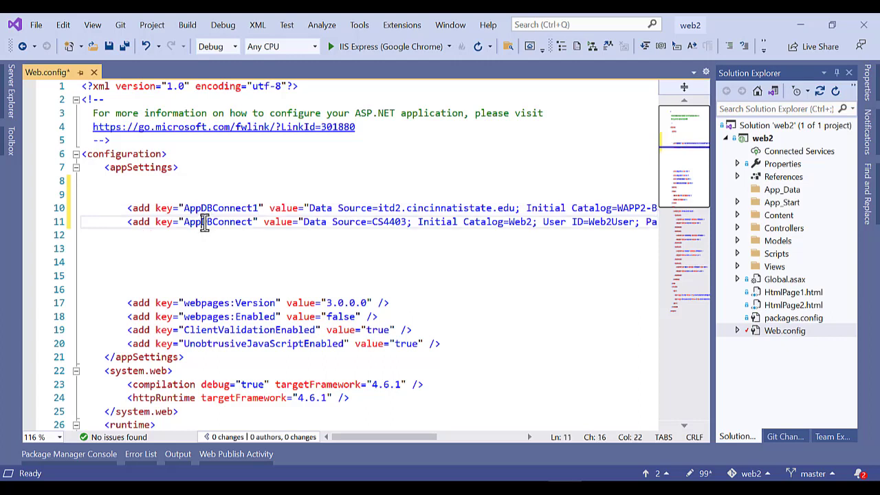
{"action": "double_click", "coordinate": [387, 224]}
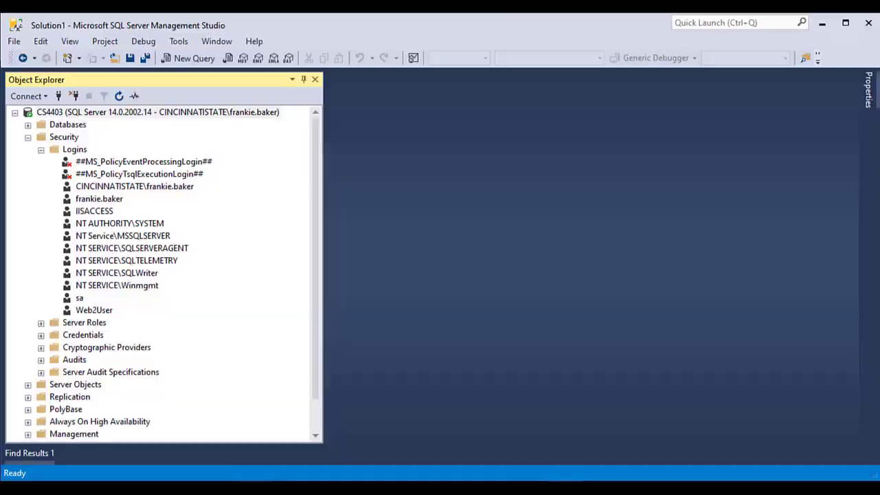
{"action": "left_click", "coordinate": [79, 81]}
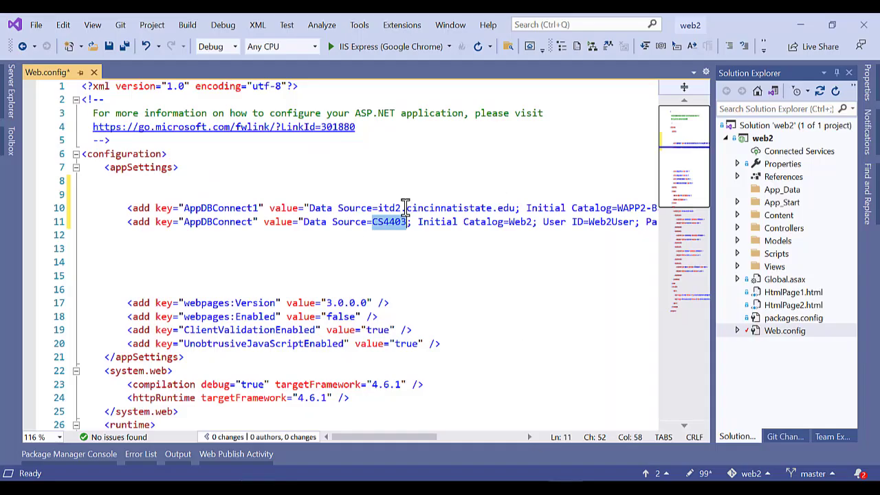
Match the config's Initial Catalog Web2 against the Web2 database in Object Explorer.
{"action": "double_click", "coordinate": [519, 222]}
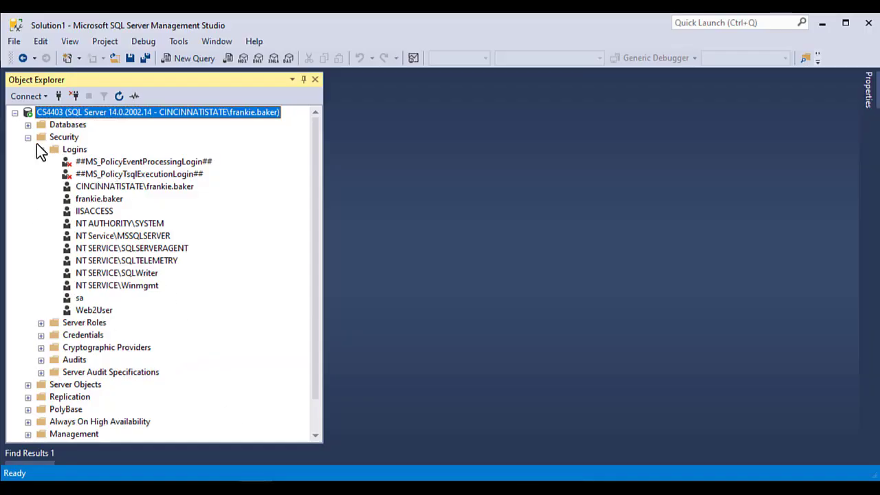
{"action": "left_click", "coordinate": [27, 137]}
{"action": "left_click", "coordinate": [28, 125]}
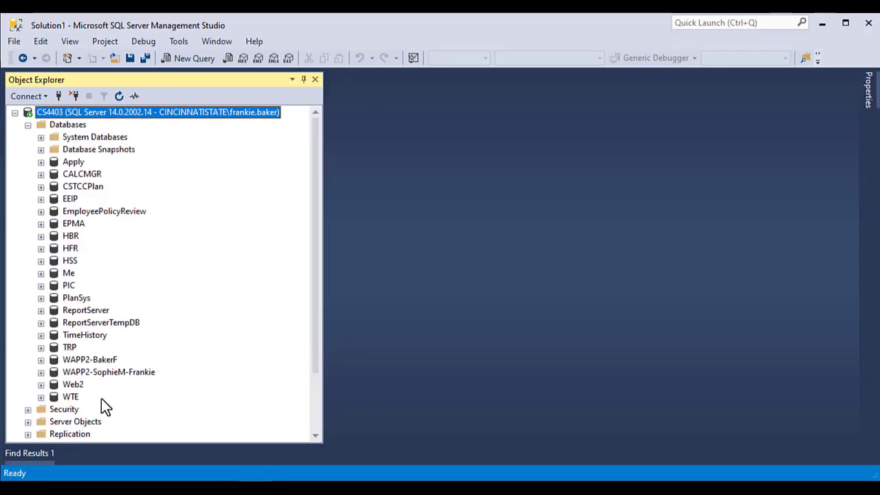
{"action": "left_click", "coordinate": [73, 384]}
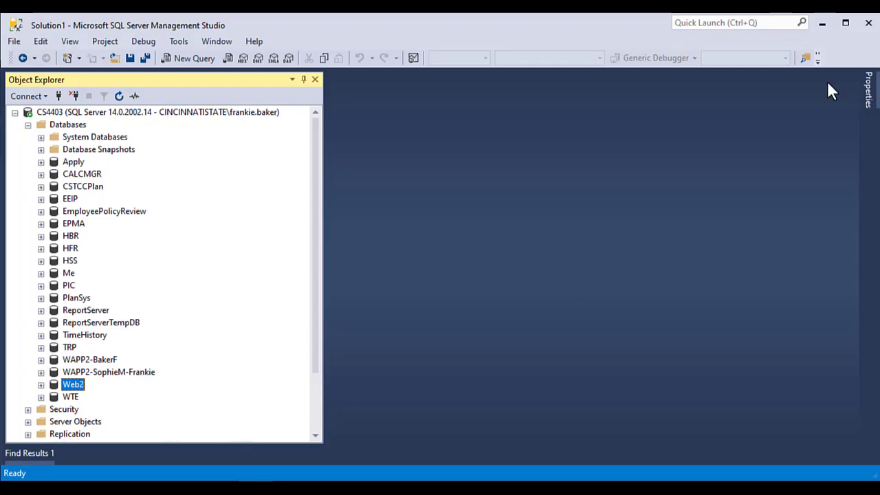
{"action": "left_click", "coordinate": [822, 25]}
{"action": "left_click_drag", "start_coordinate": [393, 438], "coordinate": [432, 433]}
Match the config's User ID against the Web2User login under Security > Logins.
{"action": "left_click_drag", "start_coordinate": [365, 222], "coordinate": [411, 222]}
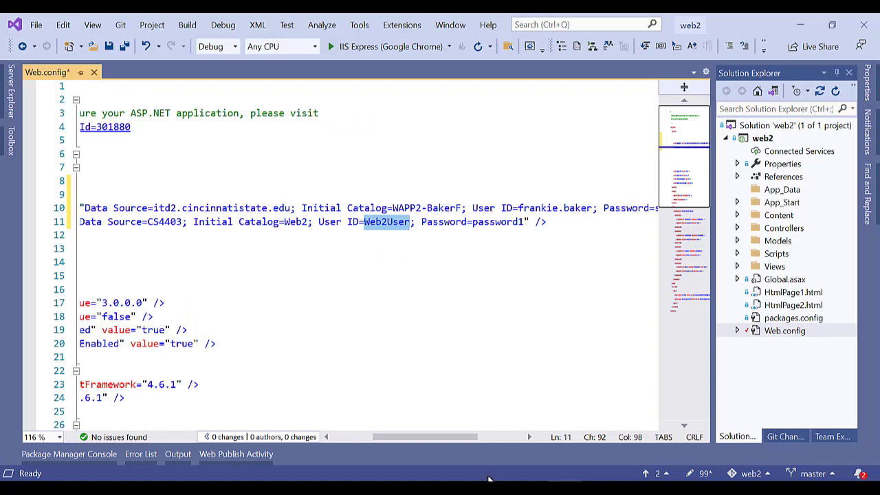
{"action": "left_click", "coordinate": [256, 481]}
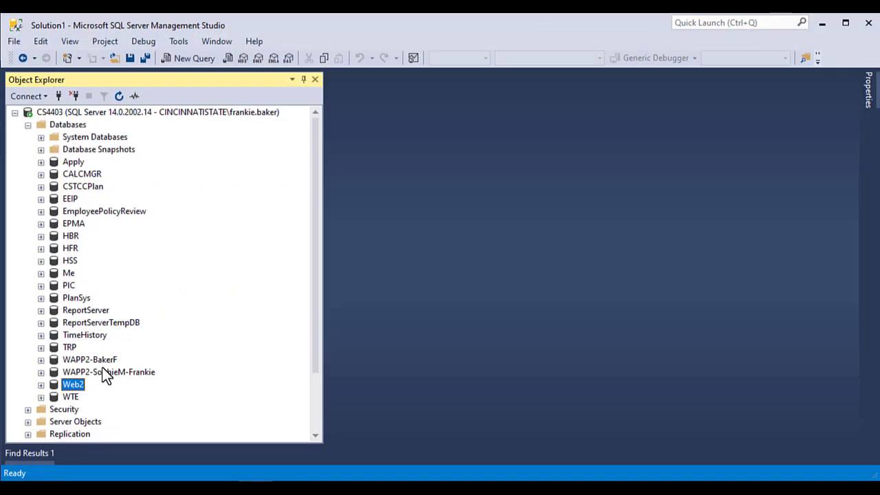
{"action": "scroll", "coordinate": [55, 414], "scroll_direction": "down", "scroll_amount": 2}
{"action": "left_click", "coordinate": [27, 335]}
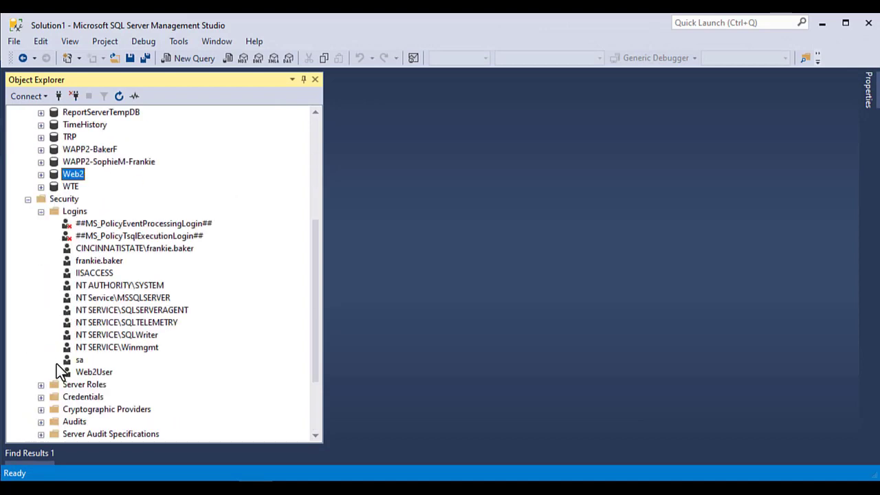
{"action": "left_click", "coordinate": [94, 372]}
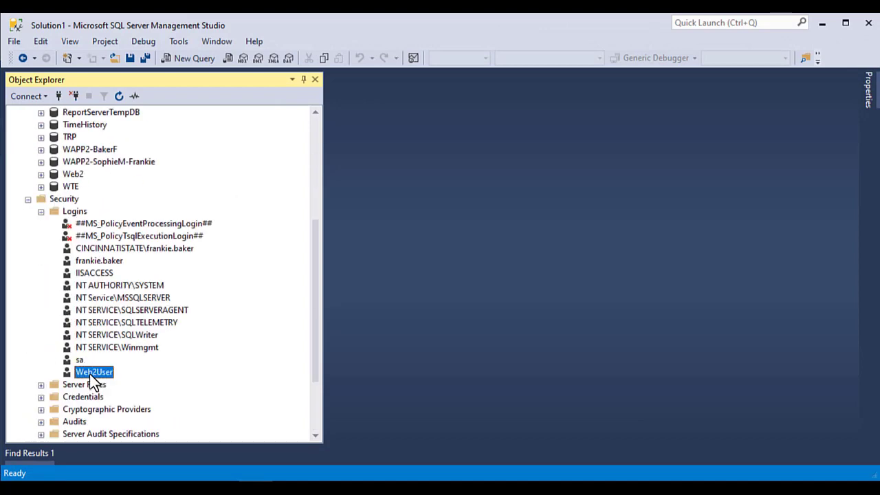
{"action": "left_click", "coordinate": [823, 25]}
Leave Web.config and open Database.cs from the Models folder.
{"action": "left_click", "coordinate": [498, 210]}
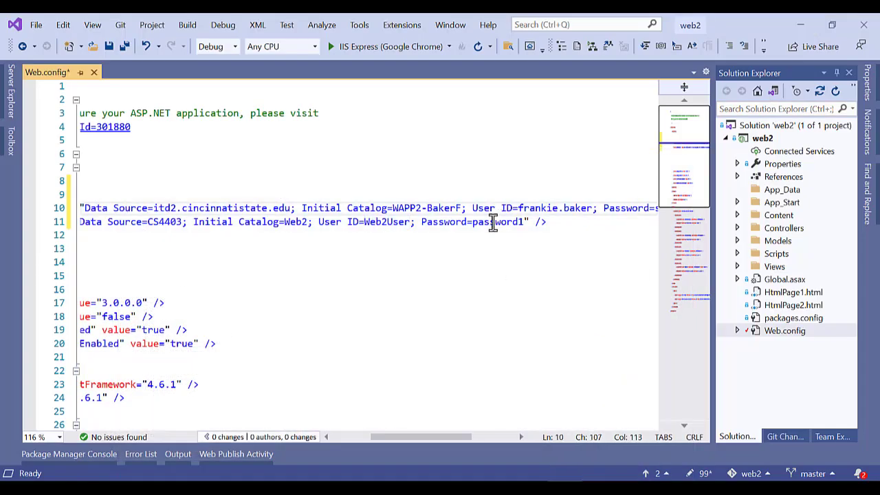
{"action": "double_click", "coordinate": [493, 221]}
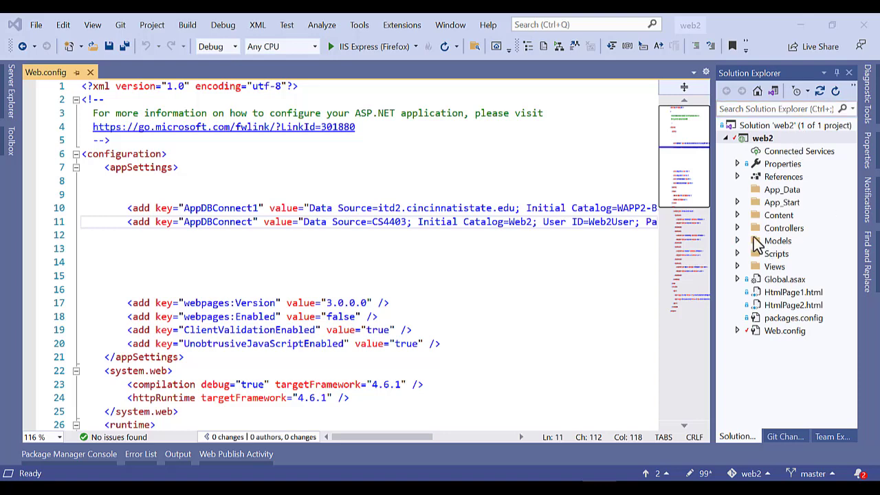
{"action": "left_click", "coordinate": [779, 245]}
{"action": "double_click", "coordinate": [779, 245]}
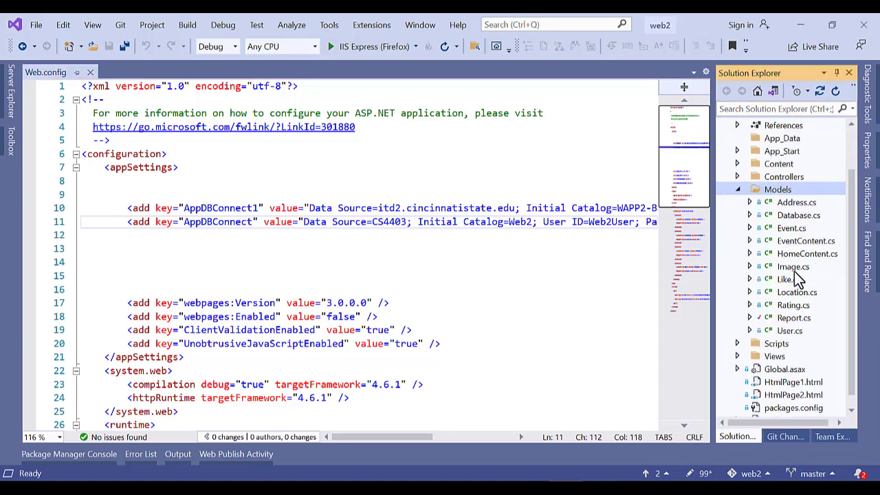
{"action": "left_click", "coordinate": [796, 218]}
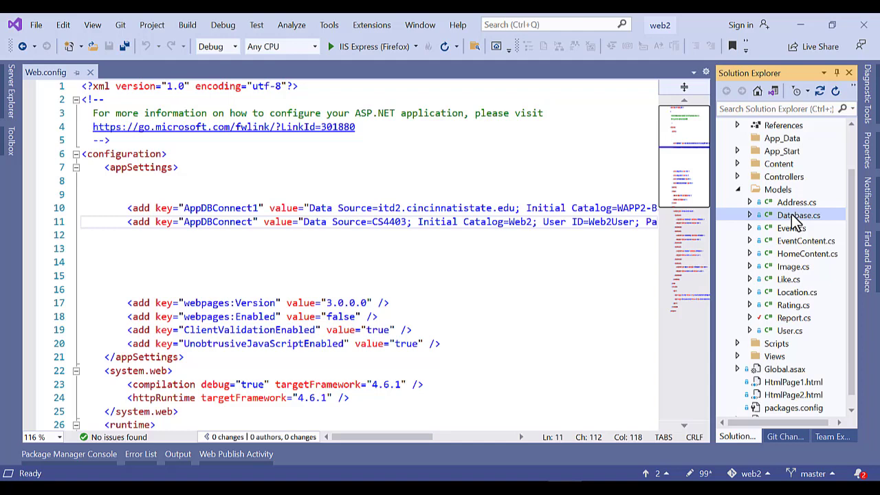
{"action": "double_click", "coordinate": [796, 217]}
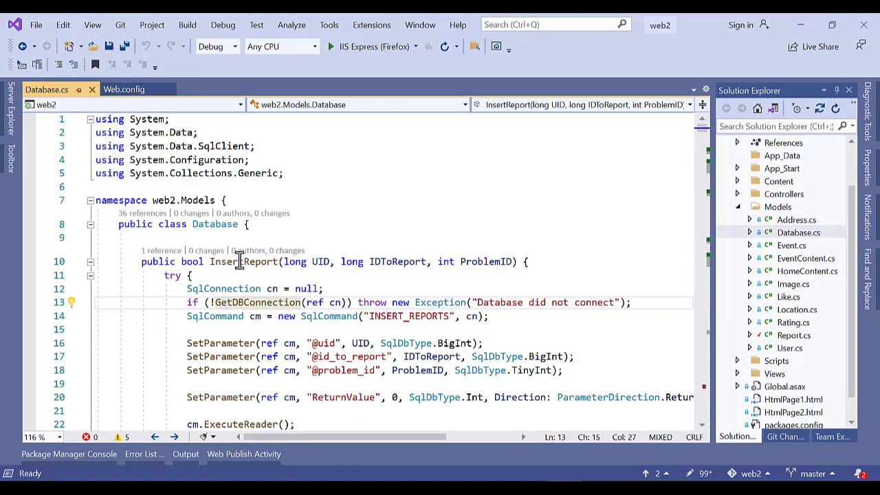
Go to the definition of the GetDBConnection method called on line 13.
{"action": "double_click", "coordinate": [240, 261]}
{"action": "double_click", "coordinate": [244, 302]}
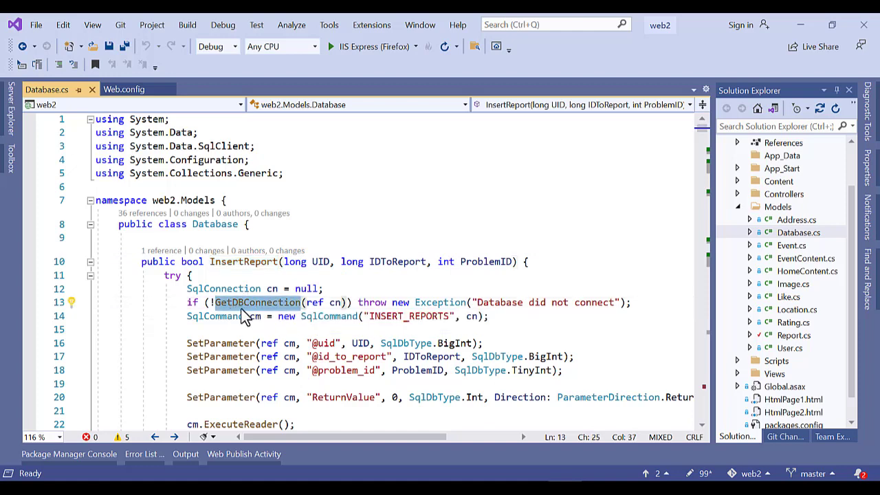
{"action": "left_click", "coordinate": [254, 303]}
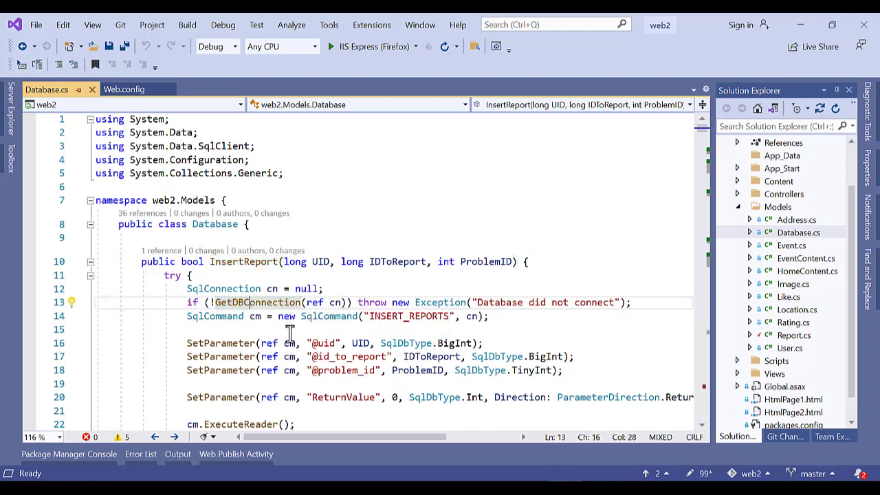
{"action": "right_click", "coordinate": [254, 303]}
{"action": "left_click", "coordinate": [294, 162]}
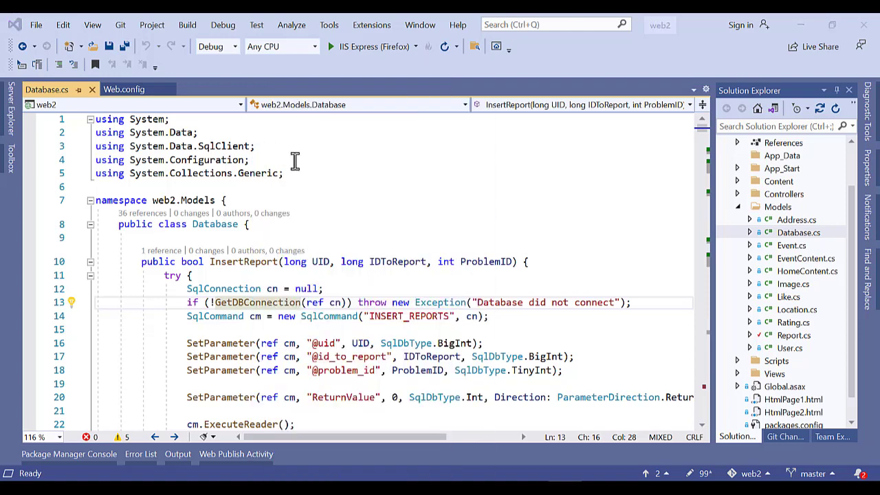
{"action": "scroll", "coordinate": [389, 282], "scroll_direction": "down", "scroll_amount": 2}
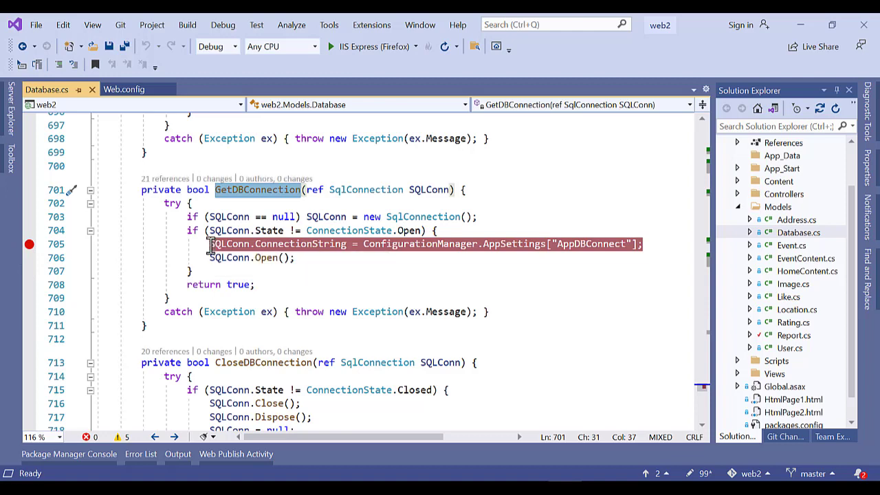
Toggle the breakpoint on line 705 off and back on.
{"action": "left_click_drag", "start_coordinate": [210, 244], "coordinate": [398, 245]}
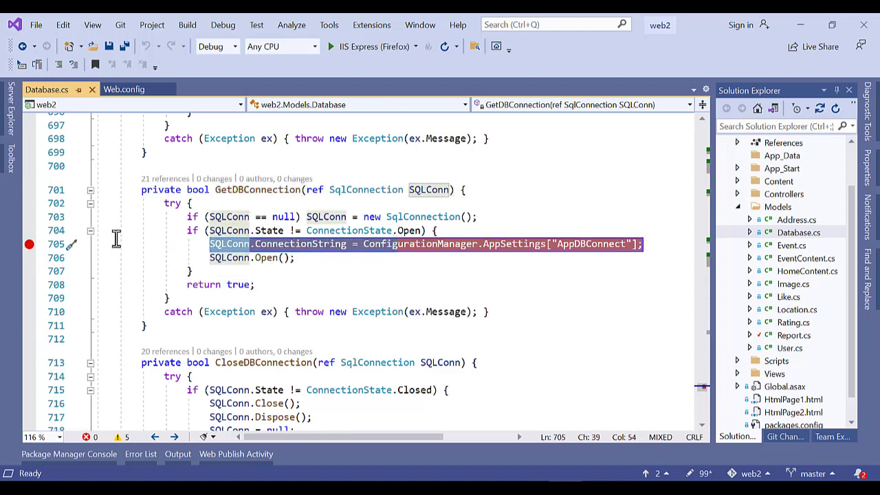
{"action": "left_click", "coordinate": [31, 246]}
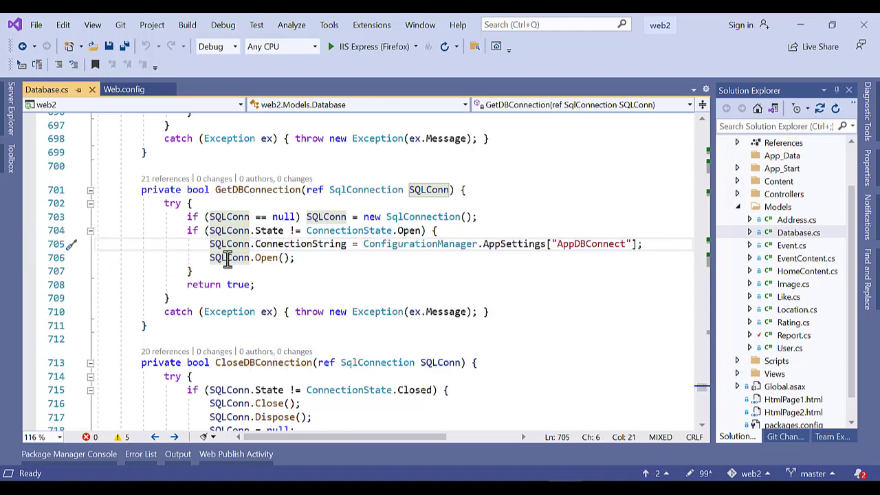
{"action": "left_click", "coordinate": [30, 246]}
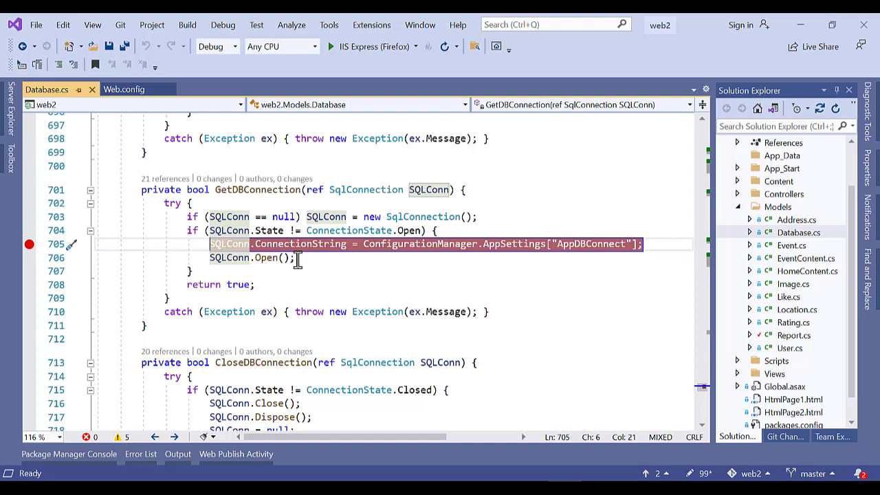
Start debugging the web2 app with IIS Express (Firefox).
{"action": "mouse_move", "coordinate": [296, 259]}
{"action": "left_mouse_down"}
{"action": "mouse_move", "coordinate": [210, 257]}
{"action": "mouse_move", "coordinate": [308, 258]}
{"action": "left_mouse_up"}
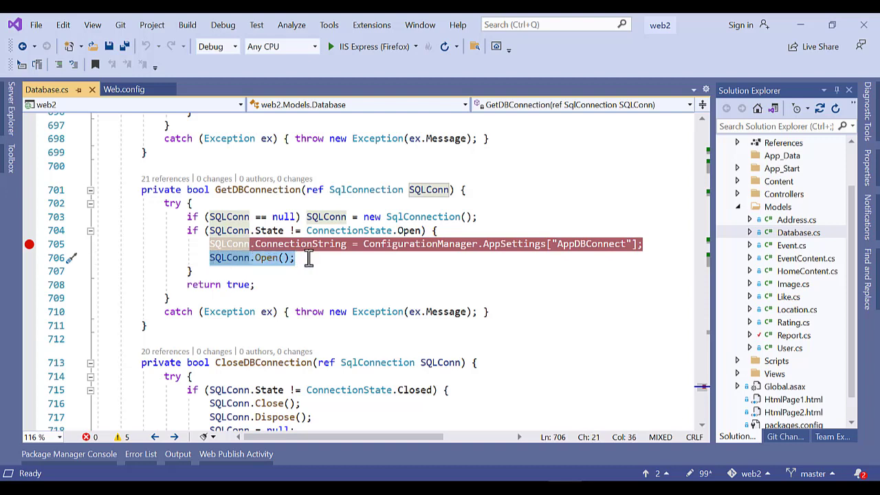
{"action": "left_click", "coordinate": [306, 260]}
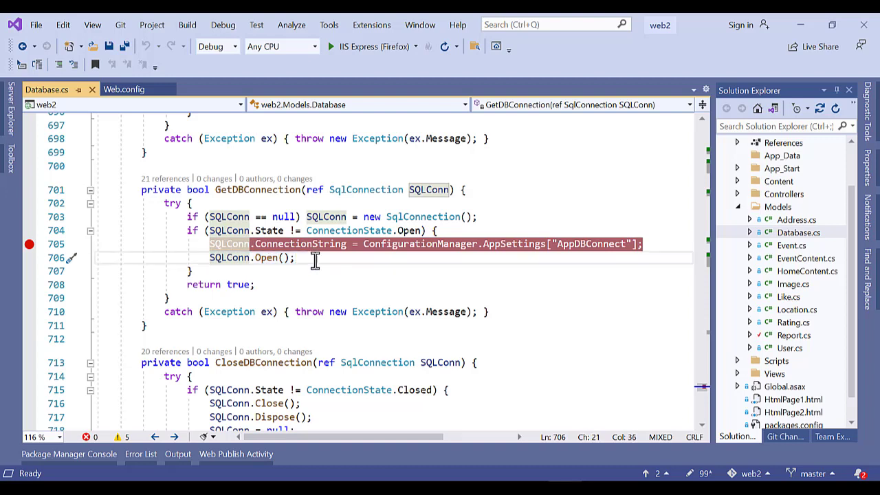
{"action": "left_click", "coordinate": [363, 46]}
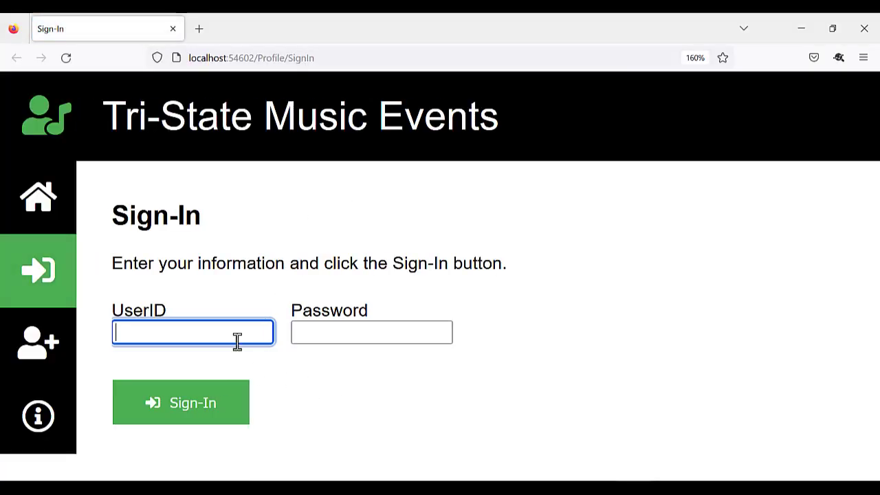
Sign in on the Sign-In page with a test user ID and password.
{"action": "type", "text": "asdf"}
{"action": "left_click", "coordinate": [348, 335]}
{"action": "type", "text": "asdf"}
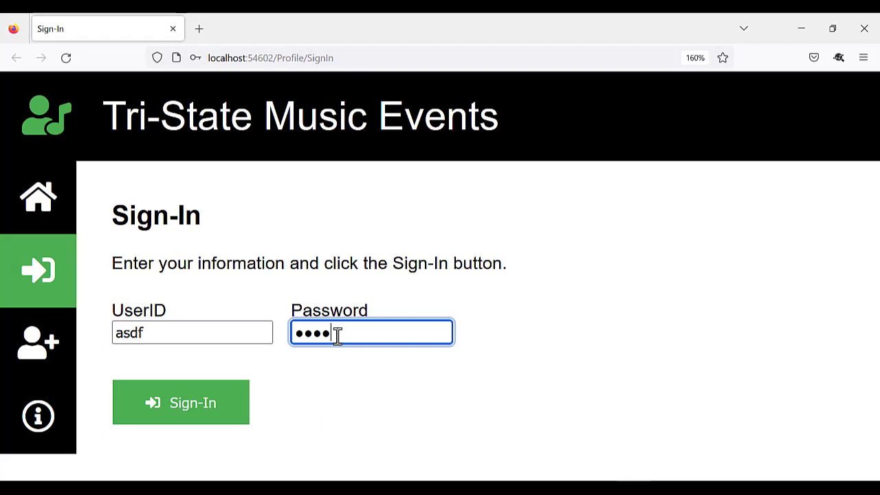
{"action": "left_click", "coordinate": [190, 406]}
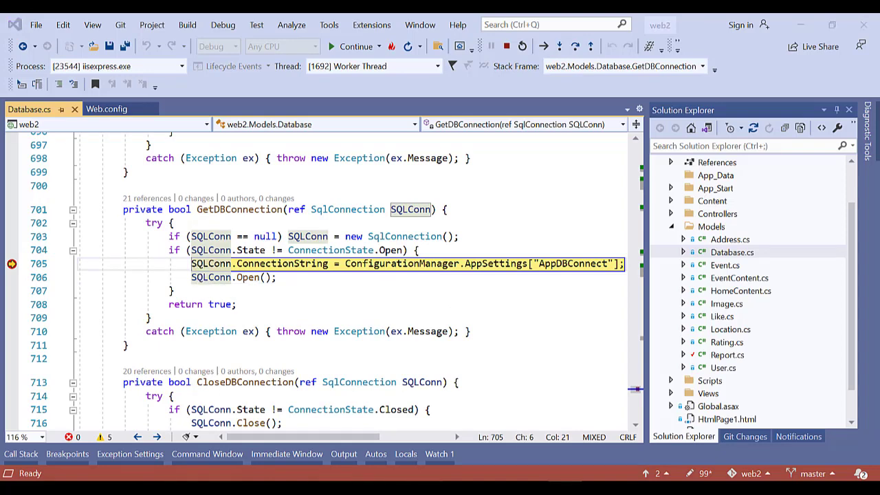
Step over line 705 to load the AppDBConnect connection string into SQLConn.
{"action": "key", "text": "alt+Tab"}
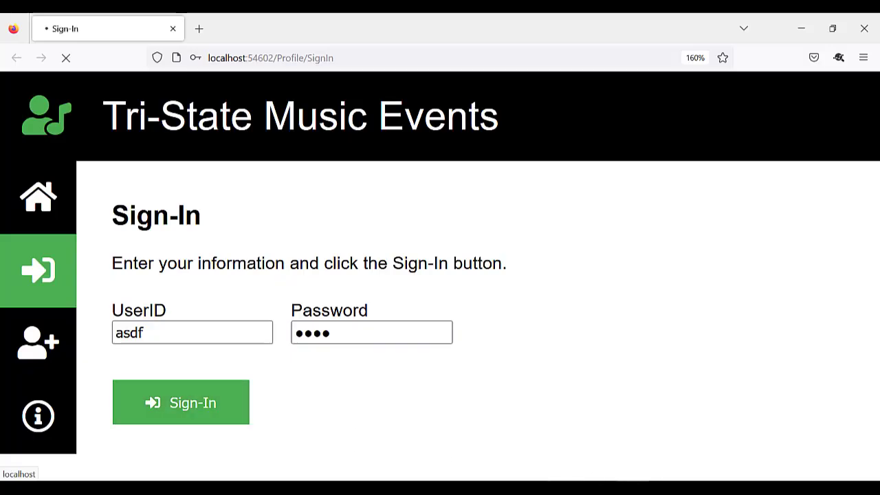
{"action": "key", "text": "alt+Tab"}
{"action": "mouse_move", "coordinate": [289, 268]}
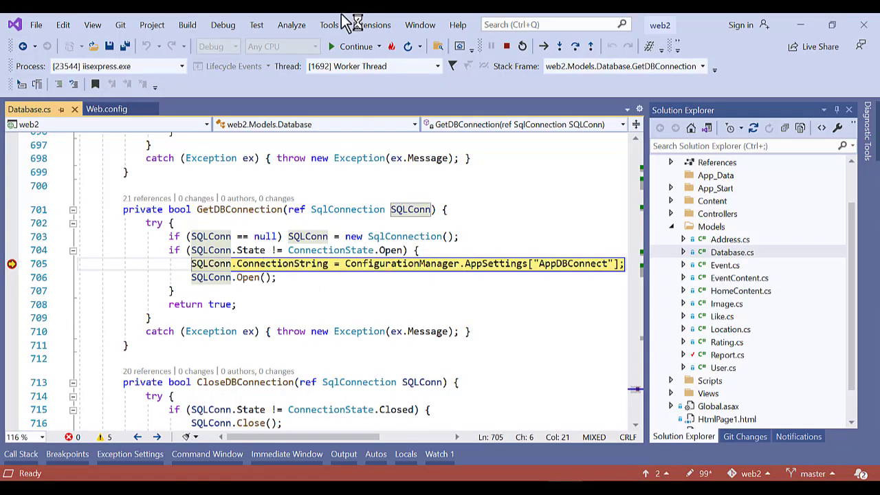
{"action": "left_click", "coordinate": [574, 47]}
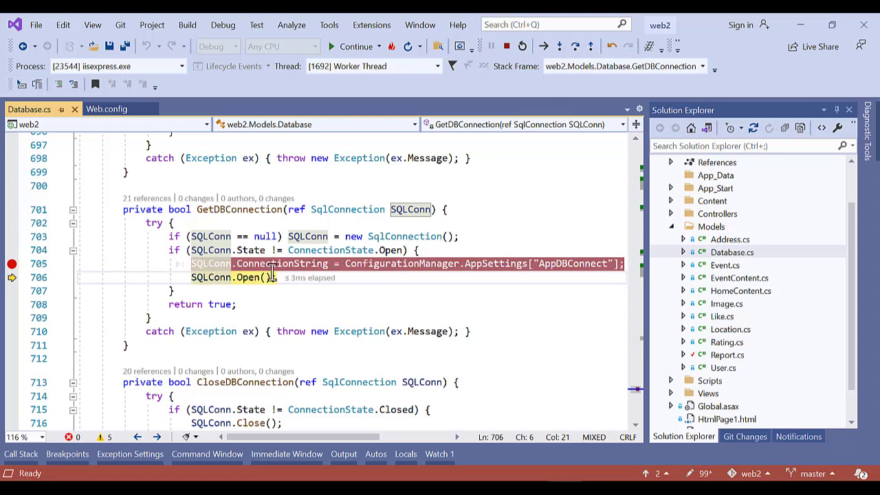
{"action": "mouse_move", "coordinate": [266, 271]}
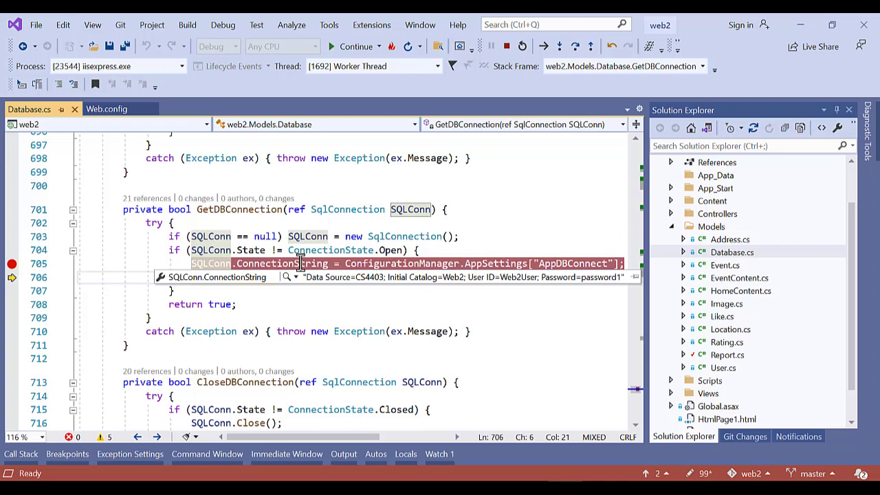
Compare with the AppDBConnect entry on Web.config line 11, then return to Database.cs.
{"action": "left_click", "coordinate": [114, 110]}
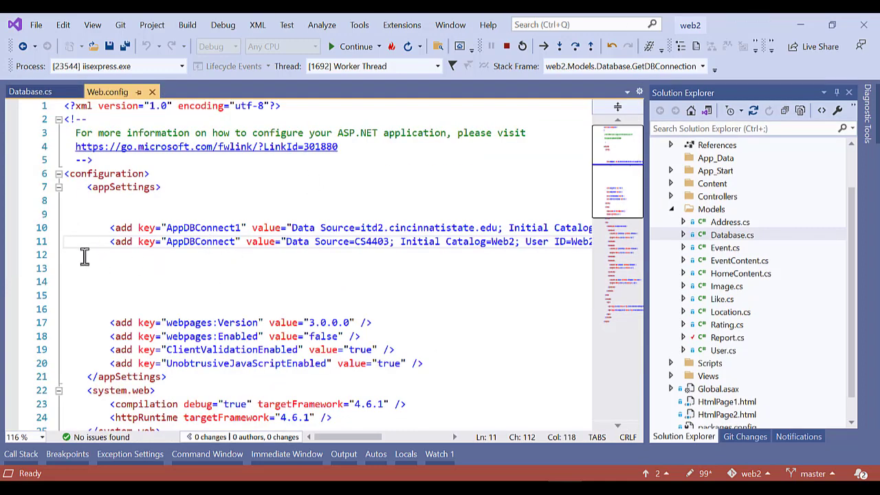
{"action": "left_click_drag", "start_coordinate": [648, 256], "coordinate": [737, 256]}
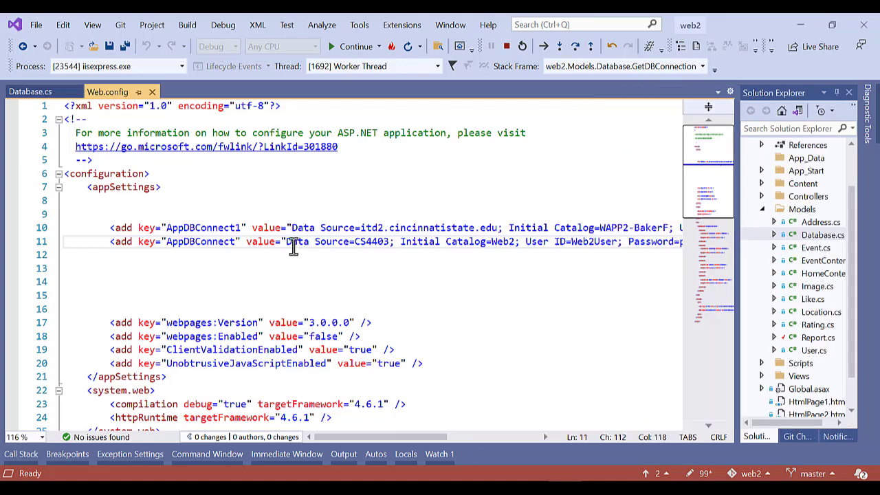
{"action": "left_click", "coordinate": [39, 242]}
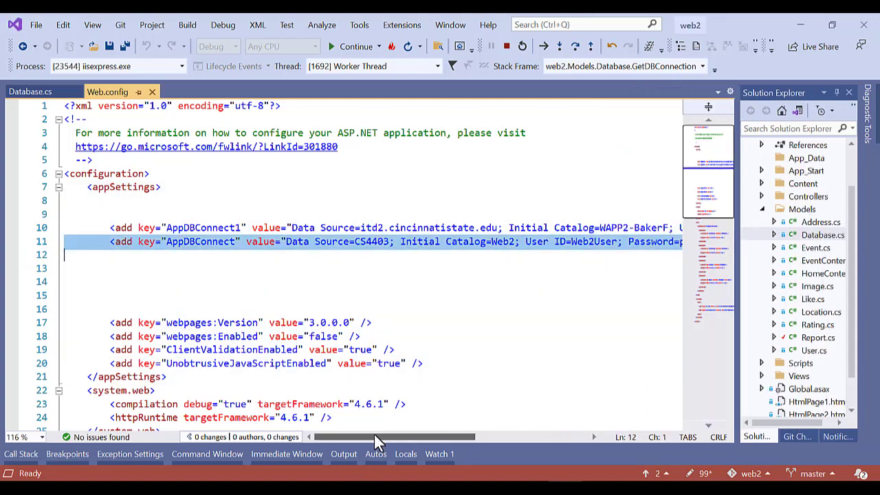
{"action": "left_click_drag", "start_coordinate": [375, 435], "coordinate": [142, 68]}
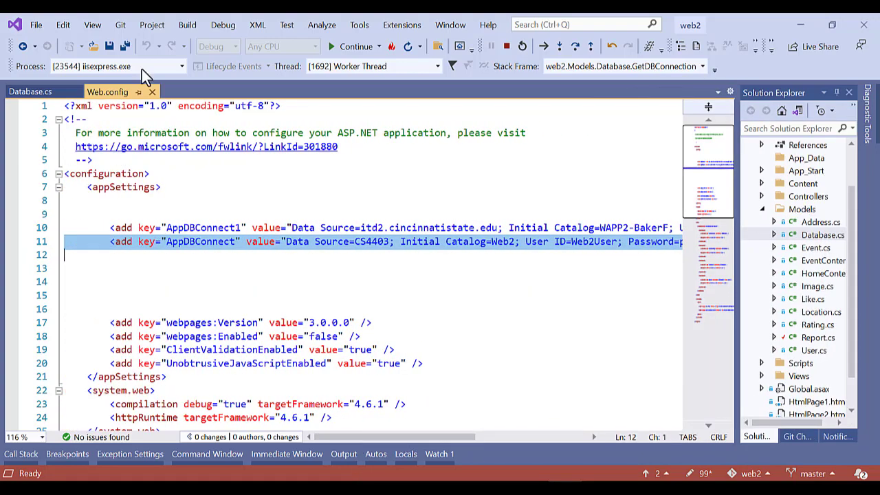
{"action": "left_click", "coordinate": [34, 92]}
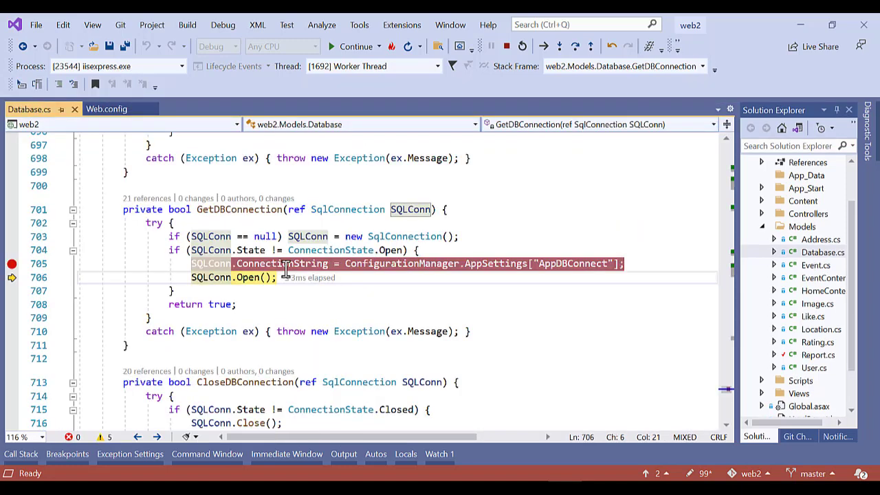
Step over SQLConn.Open() on line 706 to open the connection.
{"action": "left_click", "coordinate": [207, 264]}
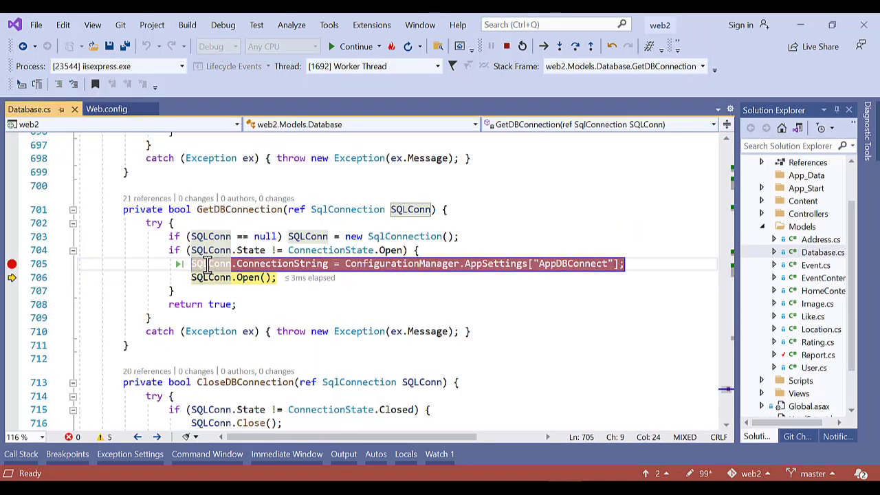
{"action": "left_click_drag", "start_coordinate": [206, 264], "coordinate": [285, 270]}
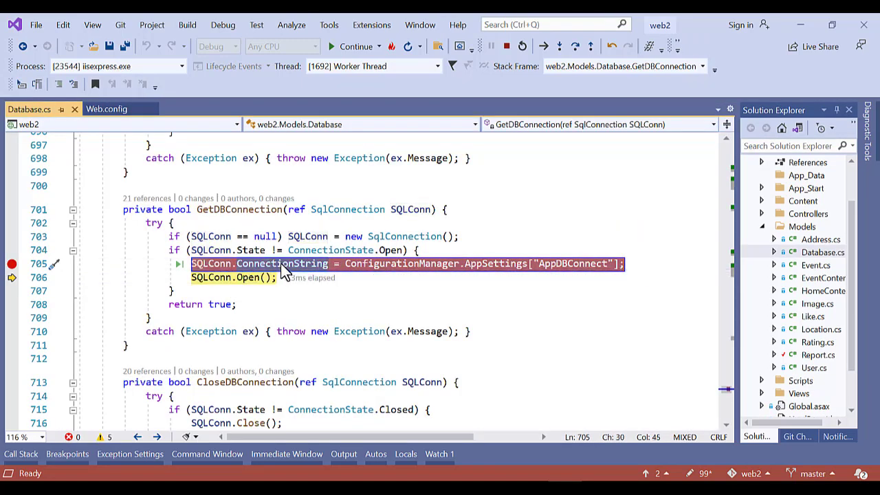
{"action": "left_click", "coordinate": [209, 277]}
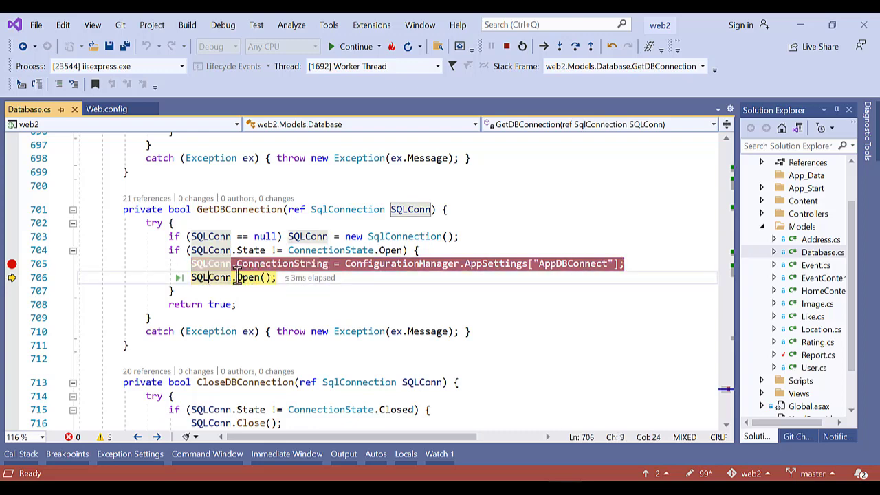
{"action": "left_click", "coordinate": [574, 46]}
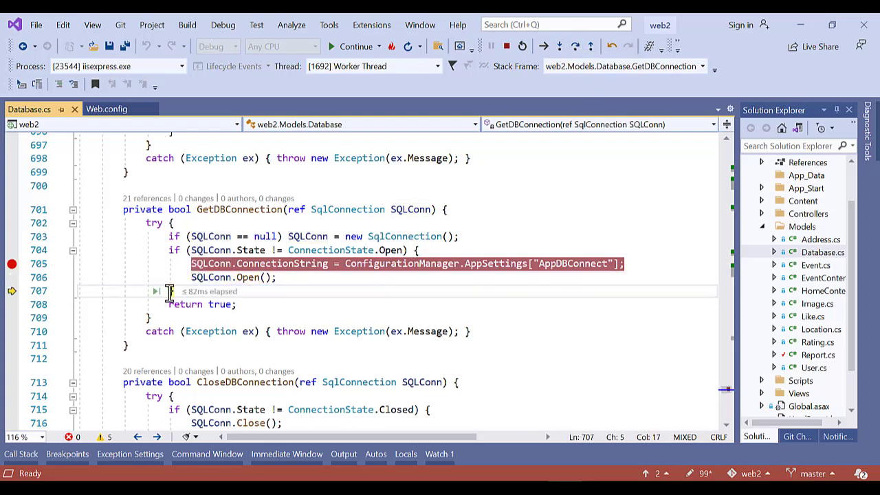
Inspect SQLConn's DataTip for DataSource CS4403, Database Web2 and State Open.
{"action": "left_click", "coordinate": [171, 291]}
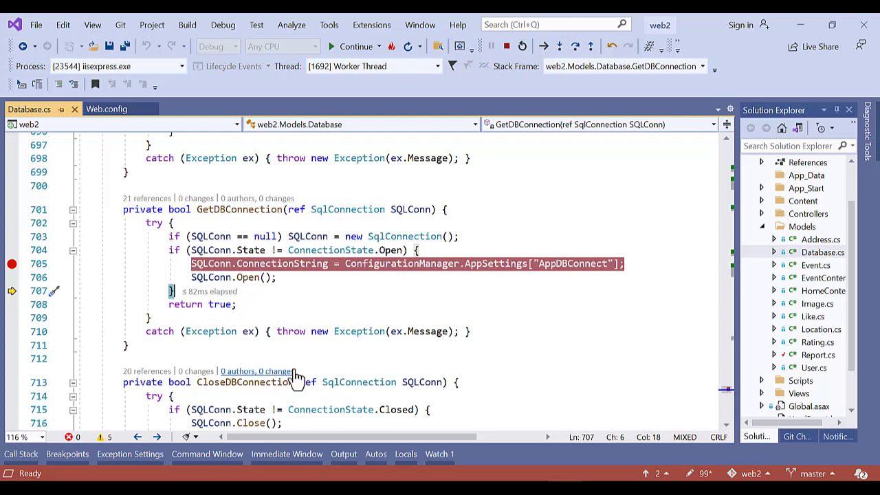
{"action": "mouse_move", "coordinate": [208, 265]}
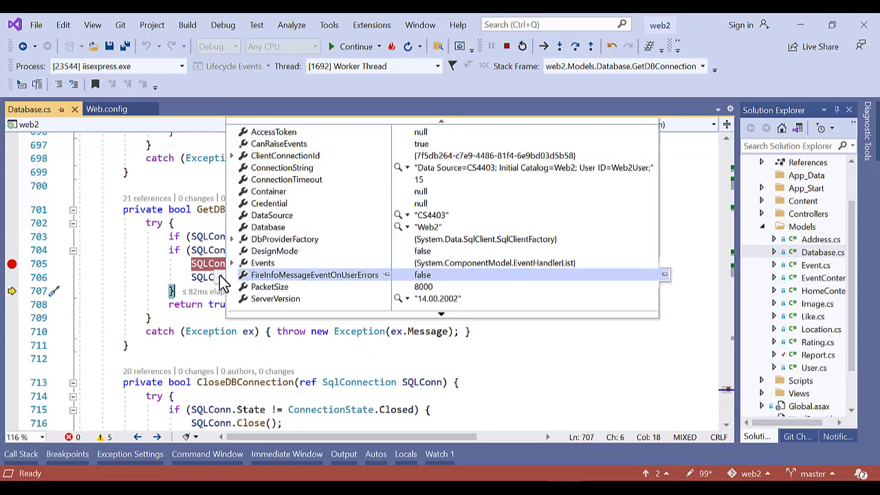
{"action": "scroll", "coordinate": [299, 289], "scroll_direction": "down", "scroll_amount": 2}
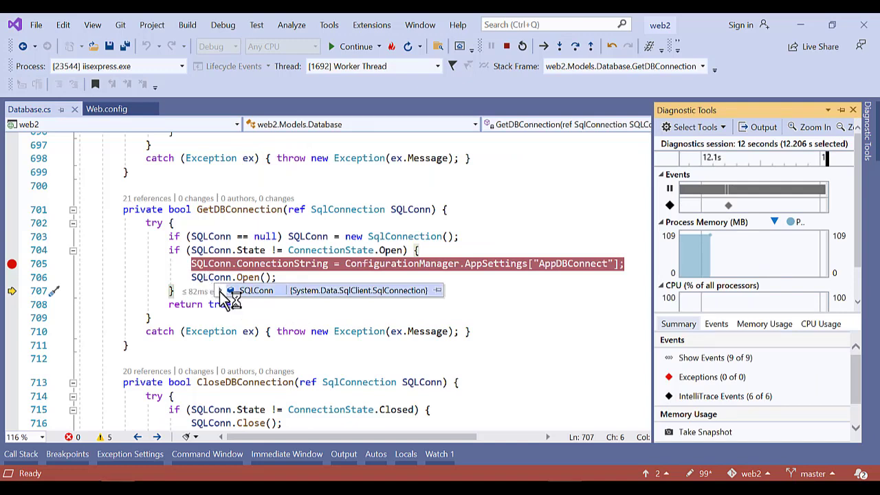
{"action": "scroll", "coordinate": [254, 301], "scroll_direction": "down", "scroll_amount": 3}
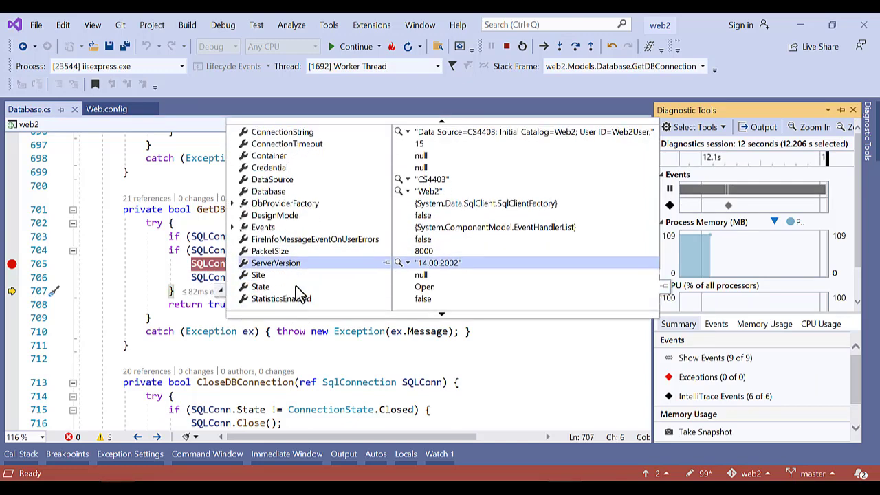